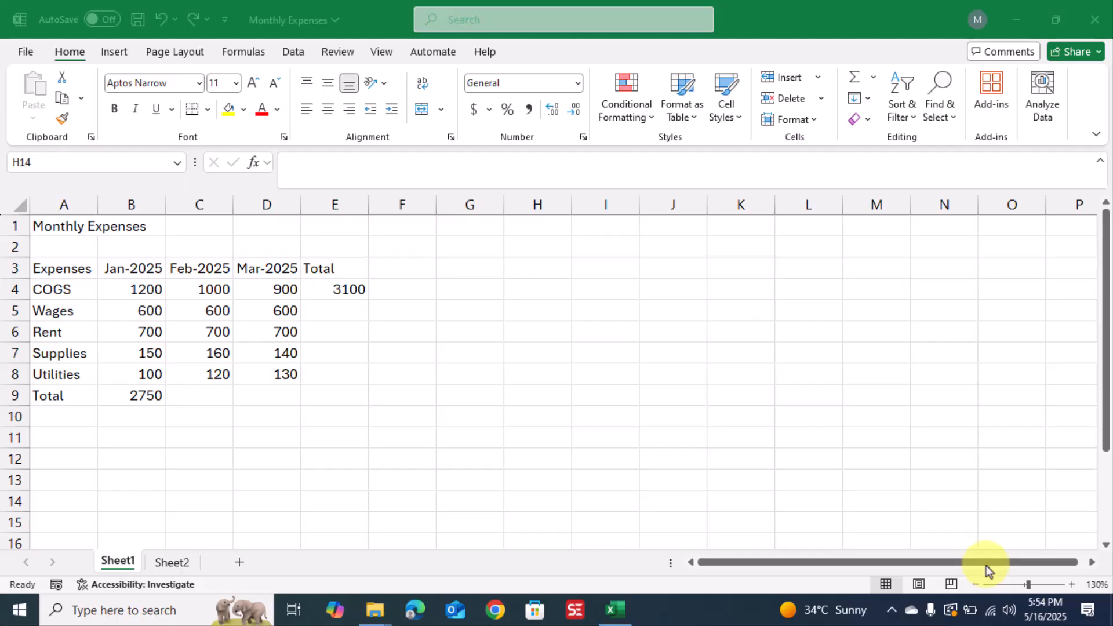
- On Sheet2, enter the formula =A1+B1 in cell C1
left_click(172, 563)
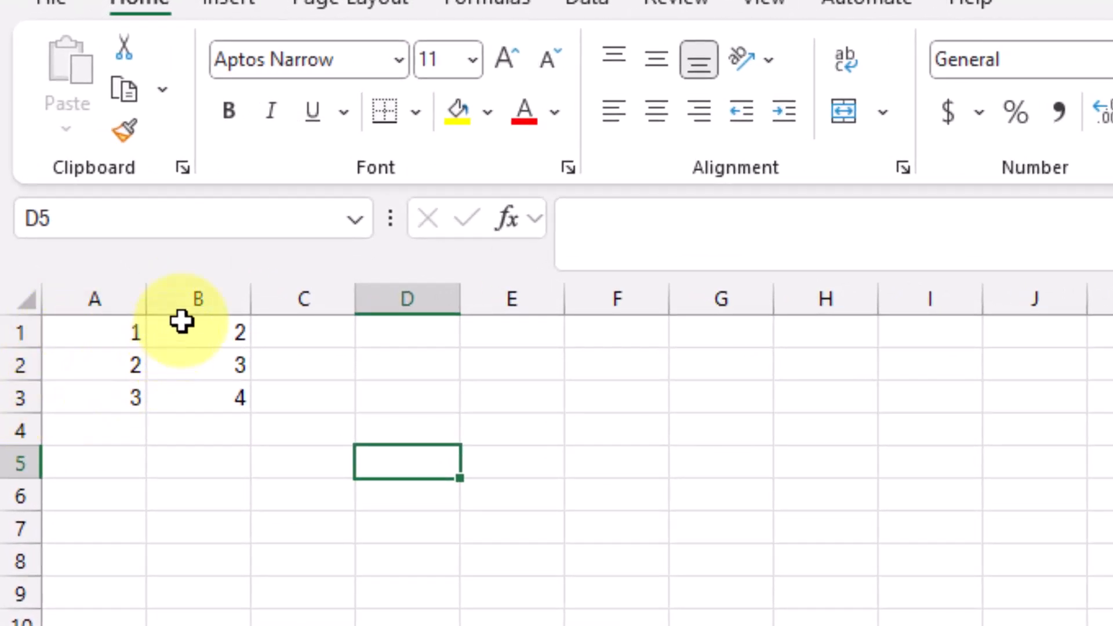
left_click(319, 337)
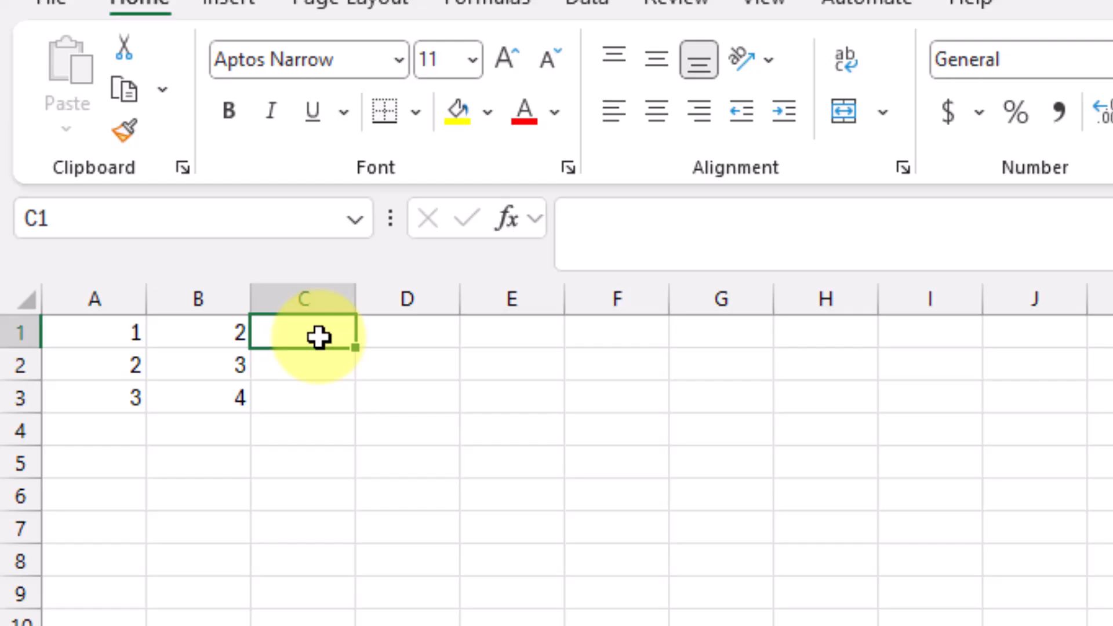
type("=")
left_click(91, 343)
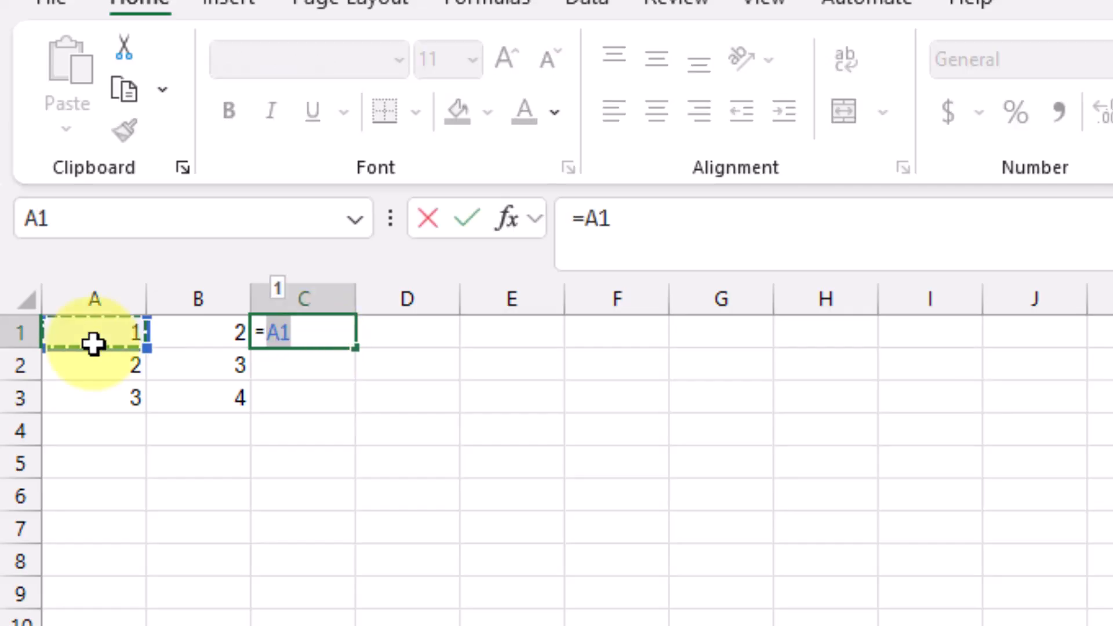
type("+")
left_click(191, 330)
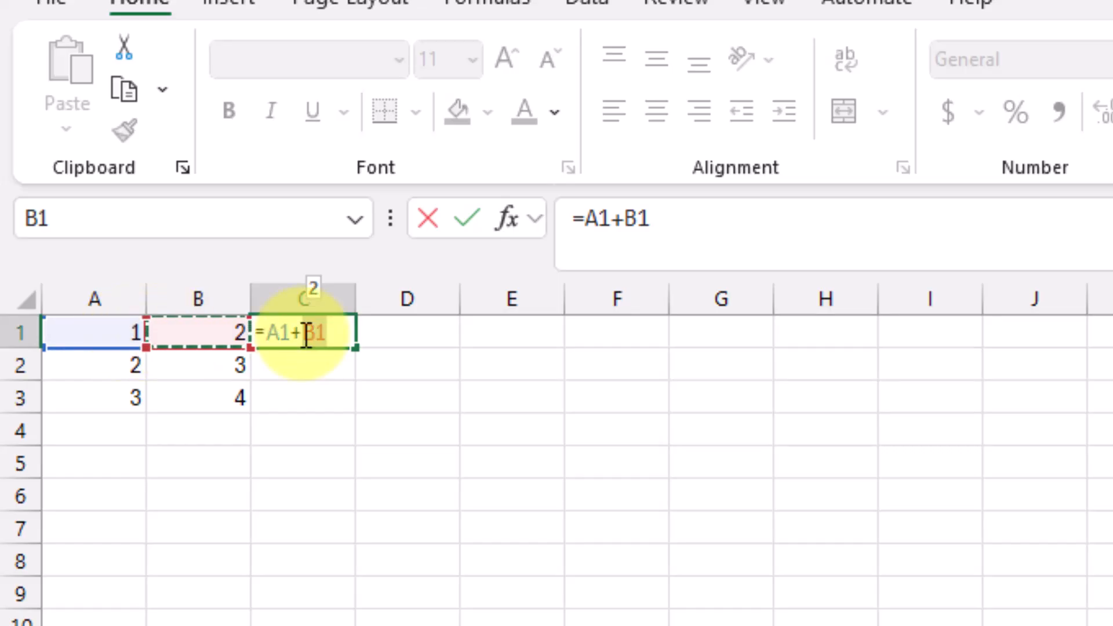
key("Return")
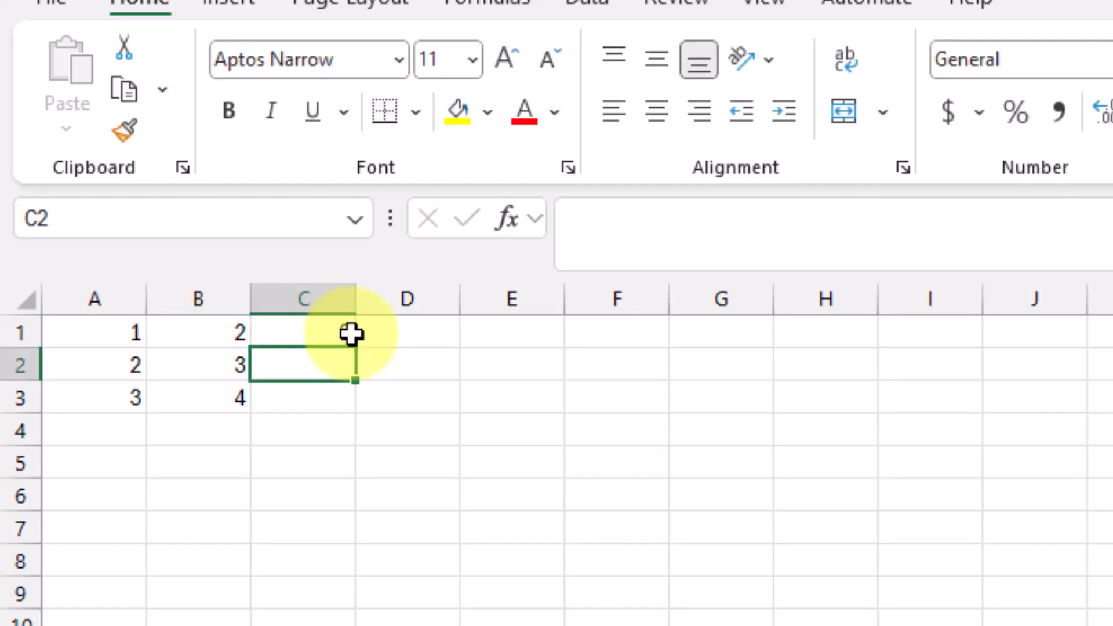
- Copy the formula in C1 and paste it into C2
left_click(337, 332)
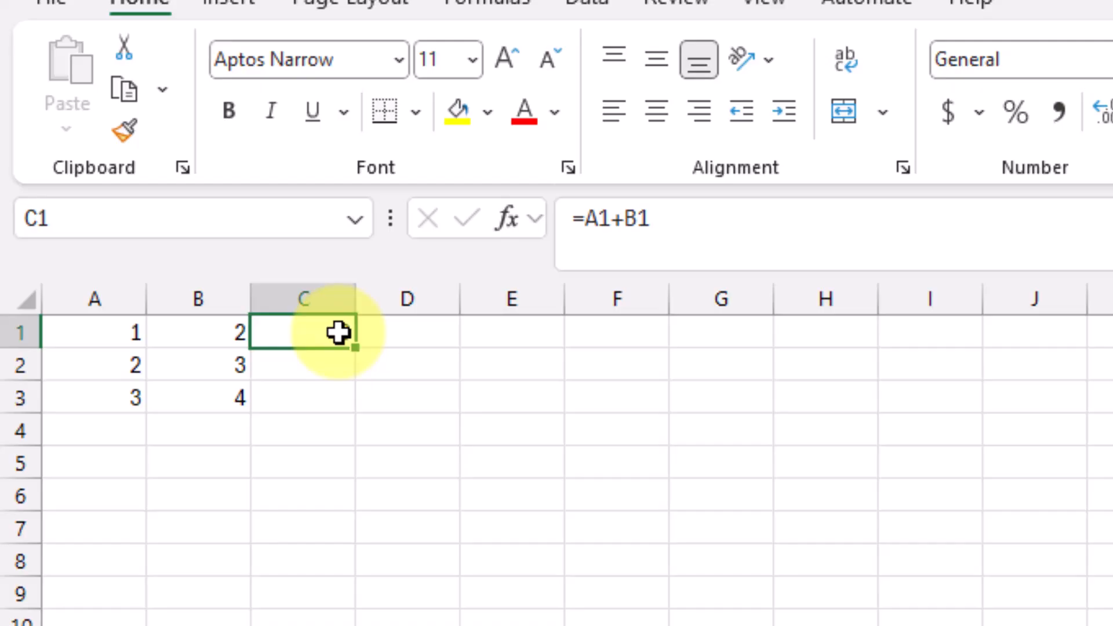
key("ctrl+c")
left_click(315, 367)
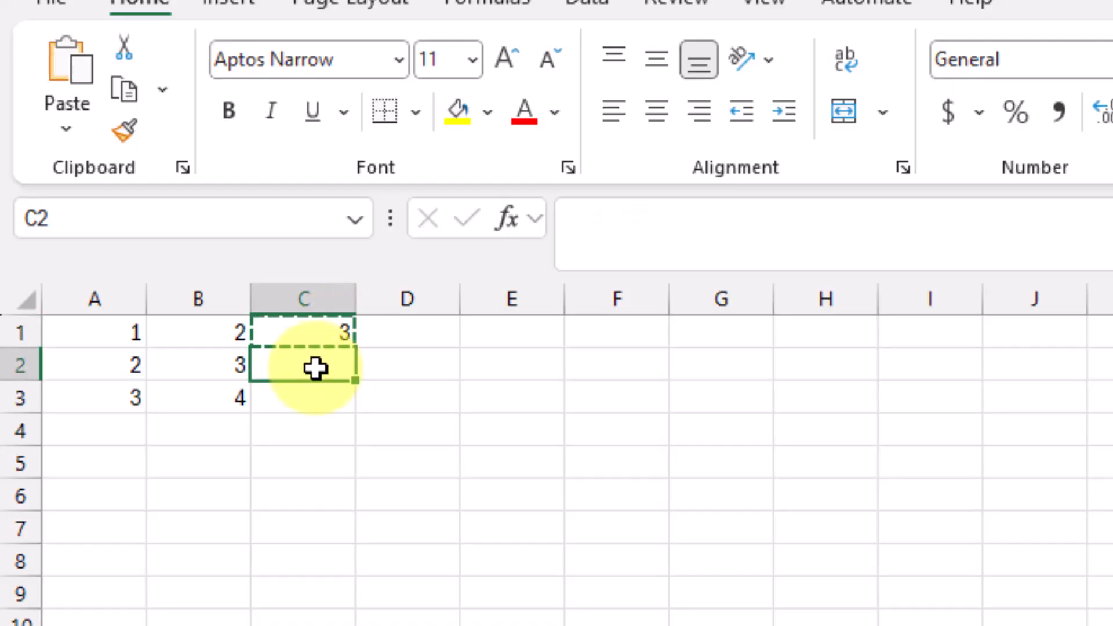
key("ctrl+v")
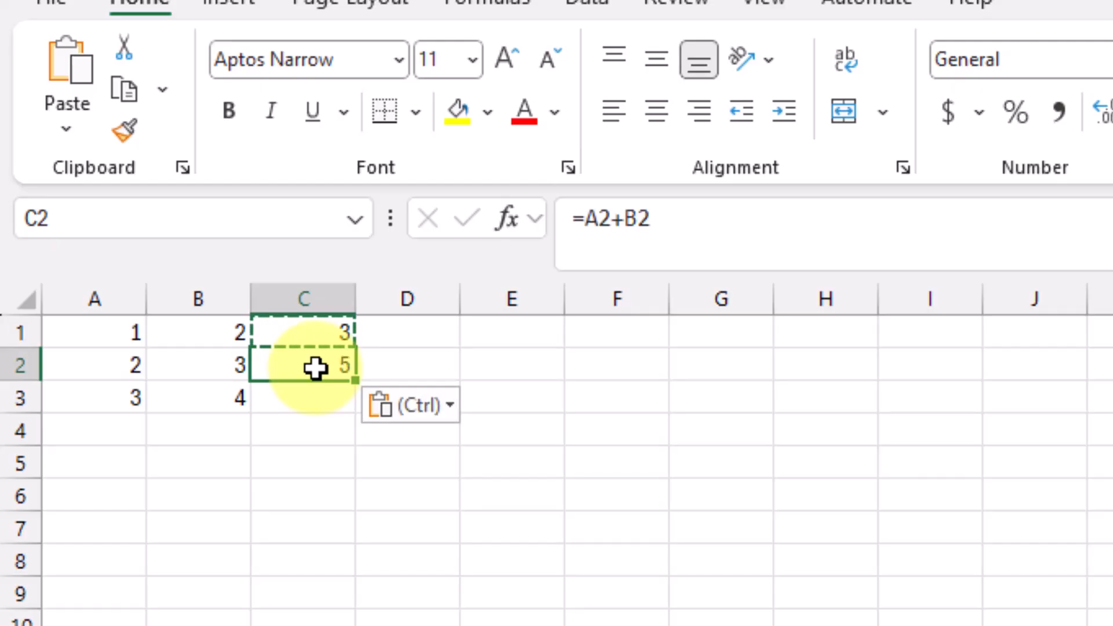
- Paste the copied C1 formula into E1 and check which cells it references
left_click(532, 329)
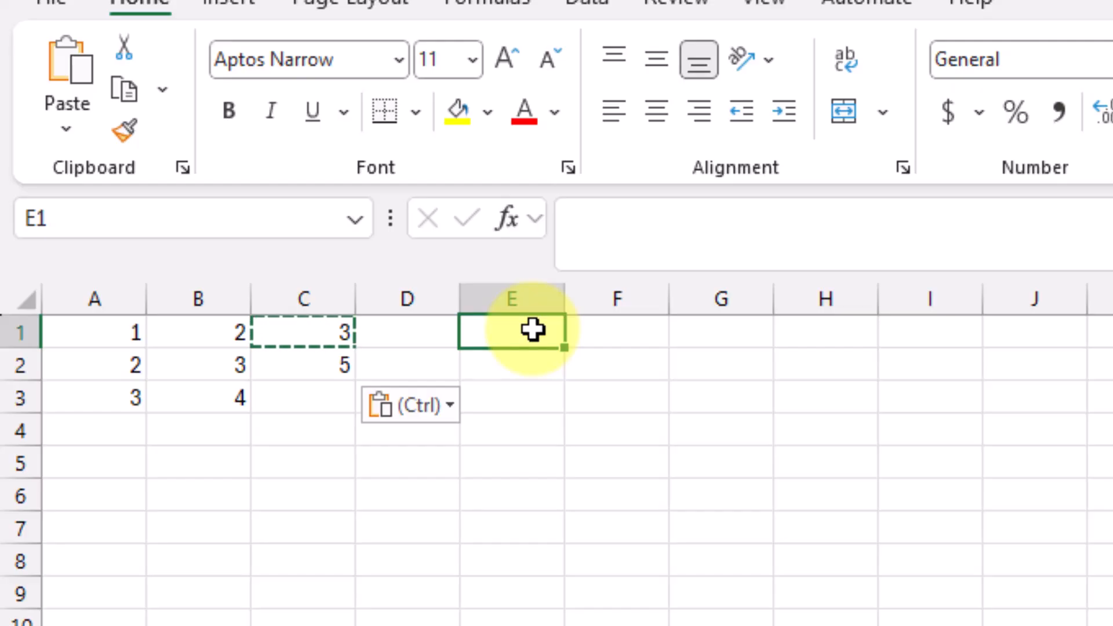
key("ctrl+v")
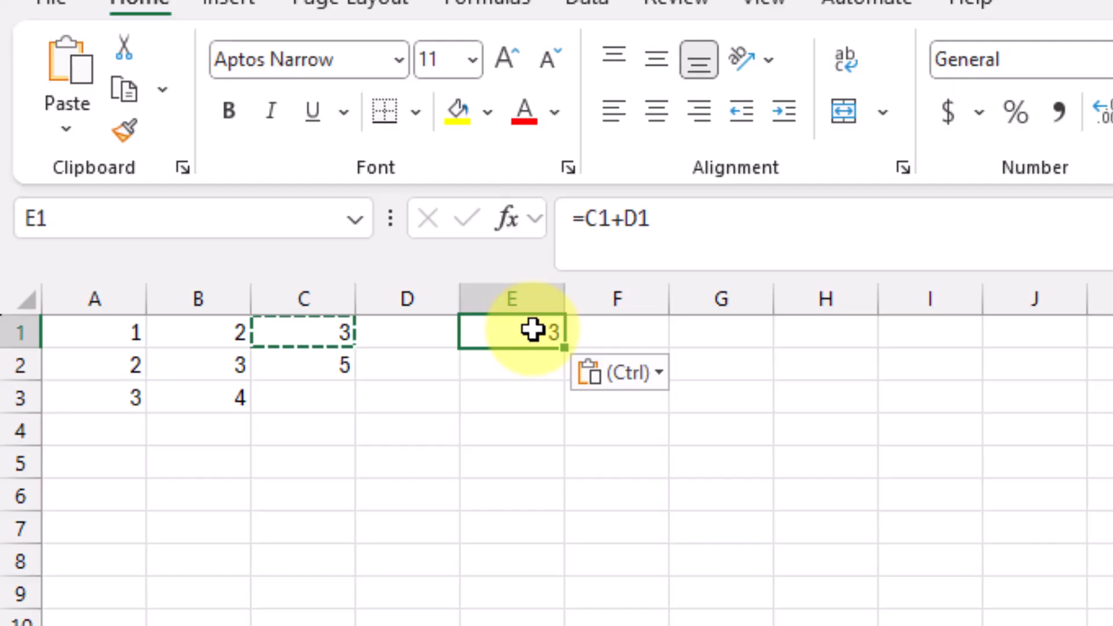
double_click(532, 330)
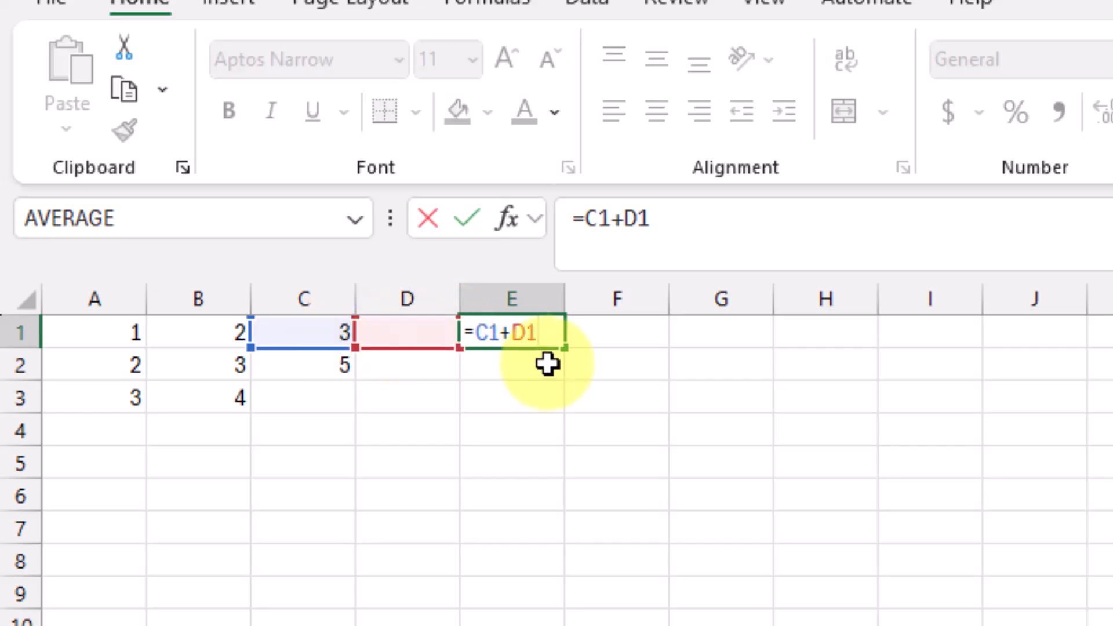
key("Return")
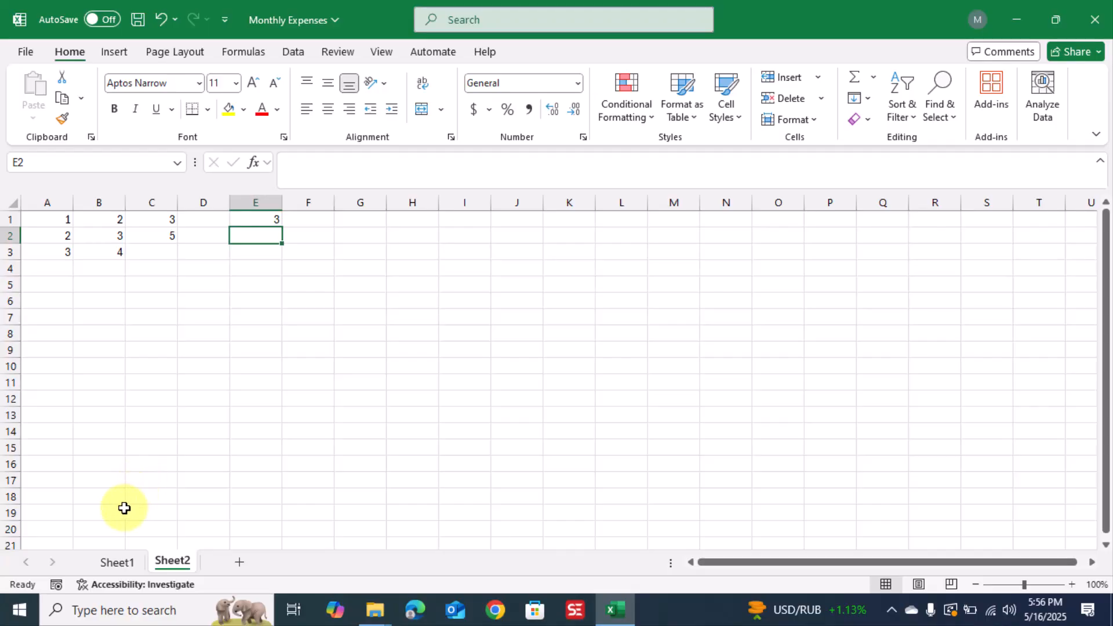
- Switch to Sheet1 and examine the cell references in the Jan-2025 total formula in B9
left_click(117, 562)
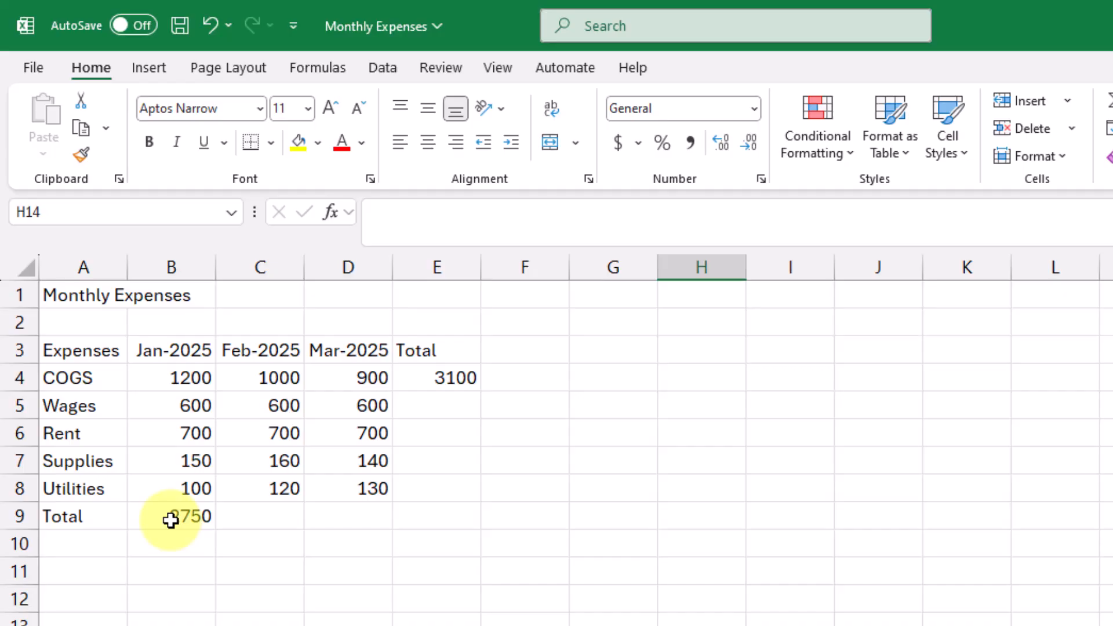
left_click(170, 520)
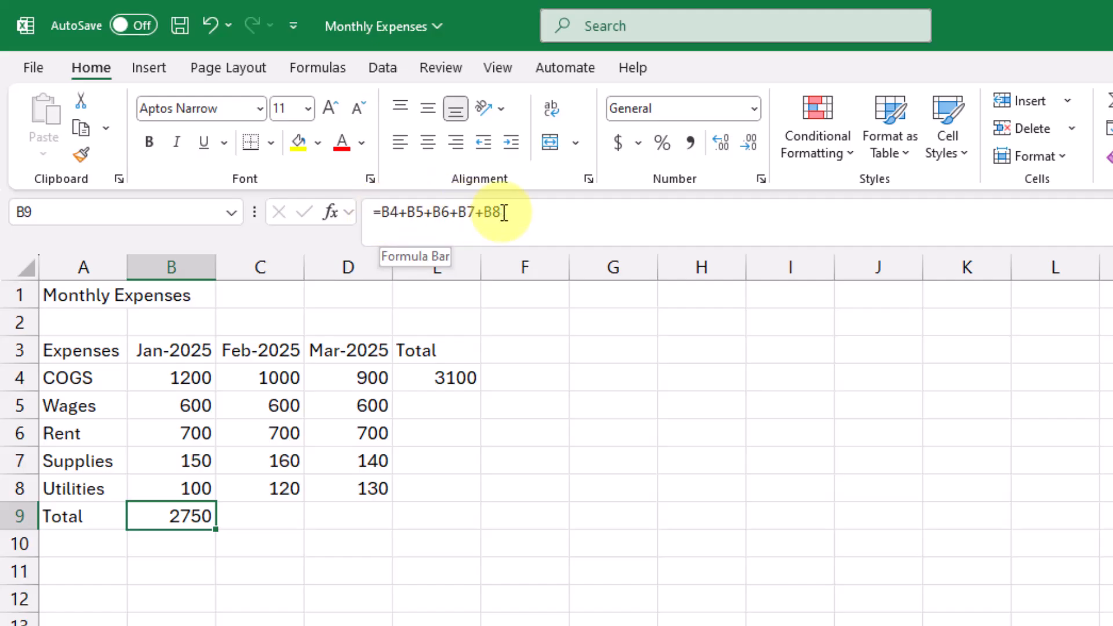
double_click(180, 514)
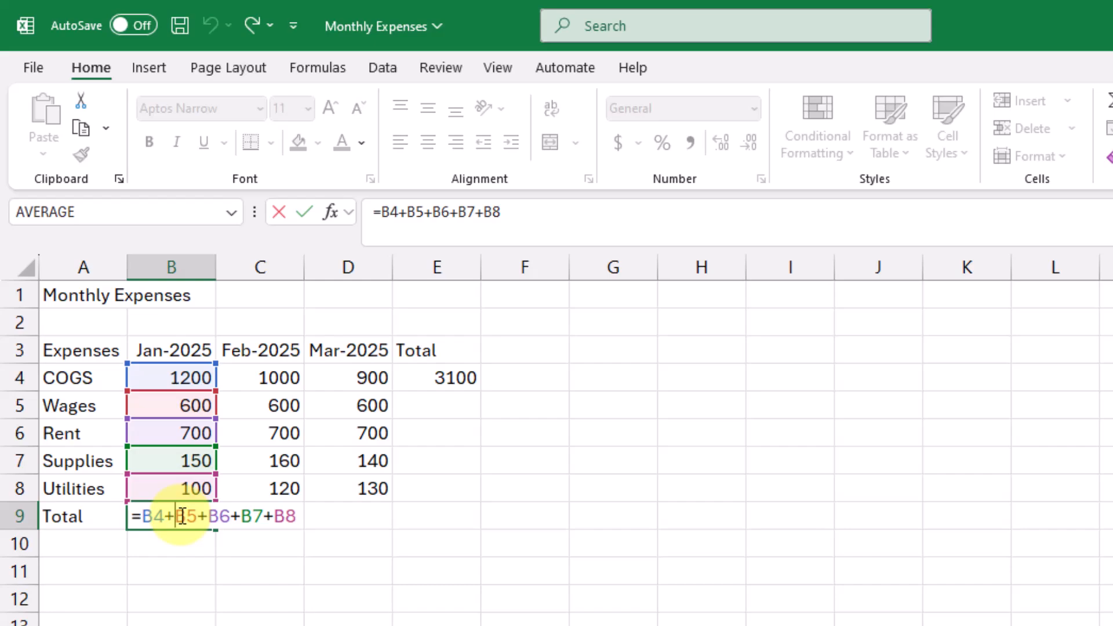
key("ctrl+Return")
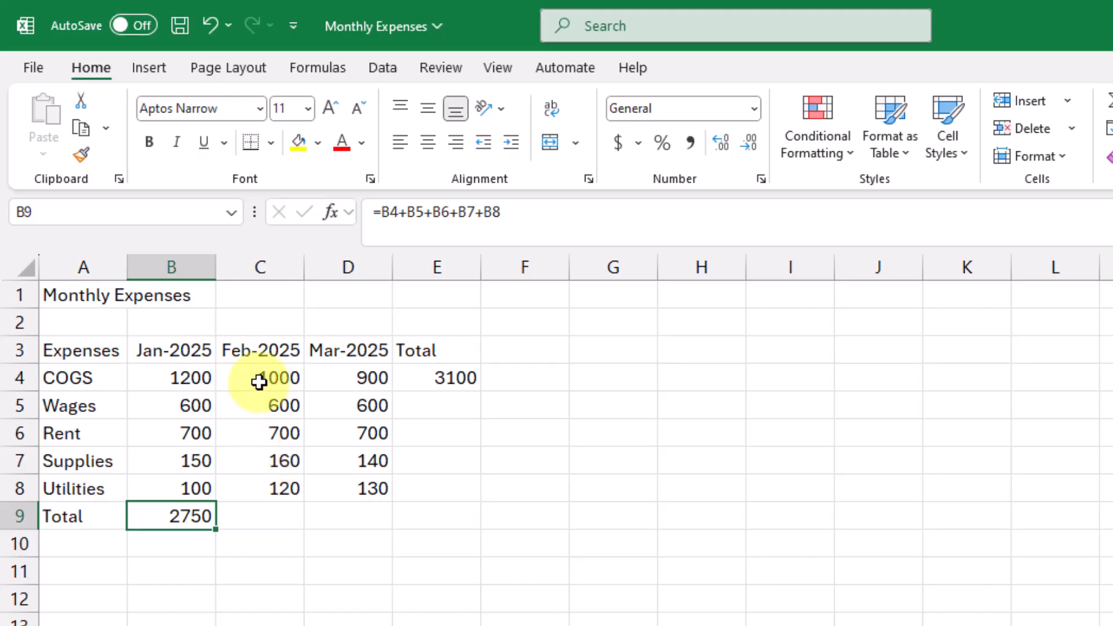
left_click(260, 513)
type("=")
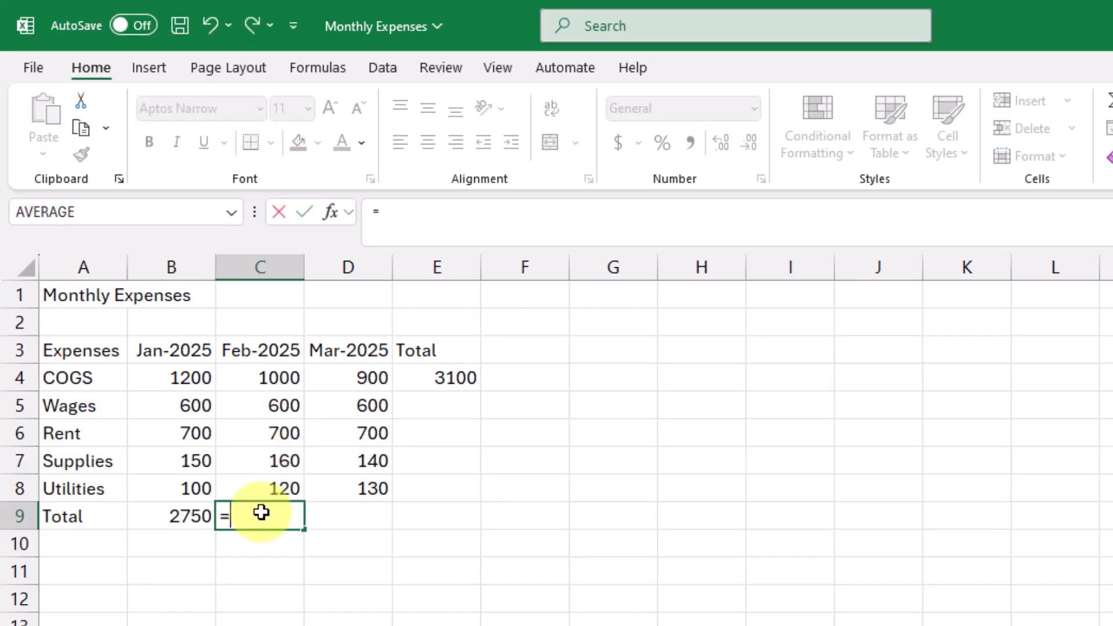
left_click(248, 378)
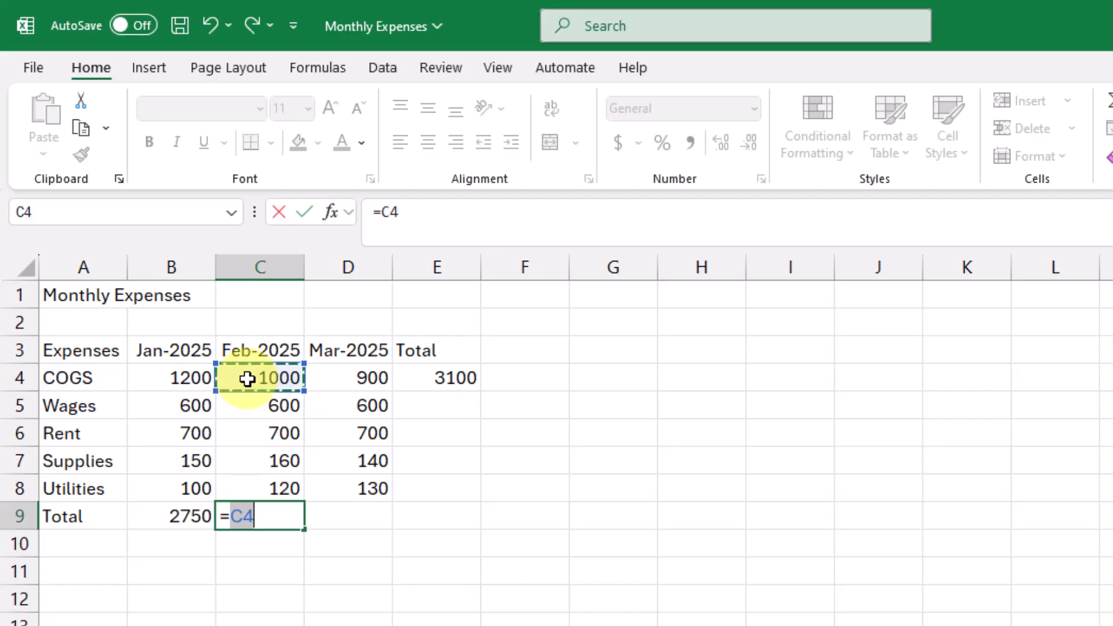
type("+")
left_click(264, 408)
type("+")
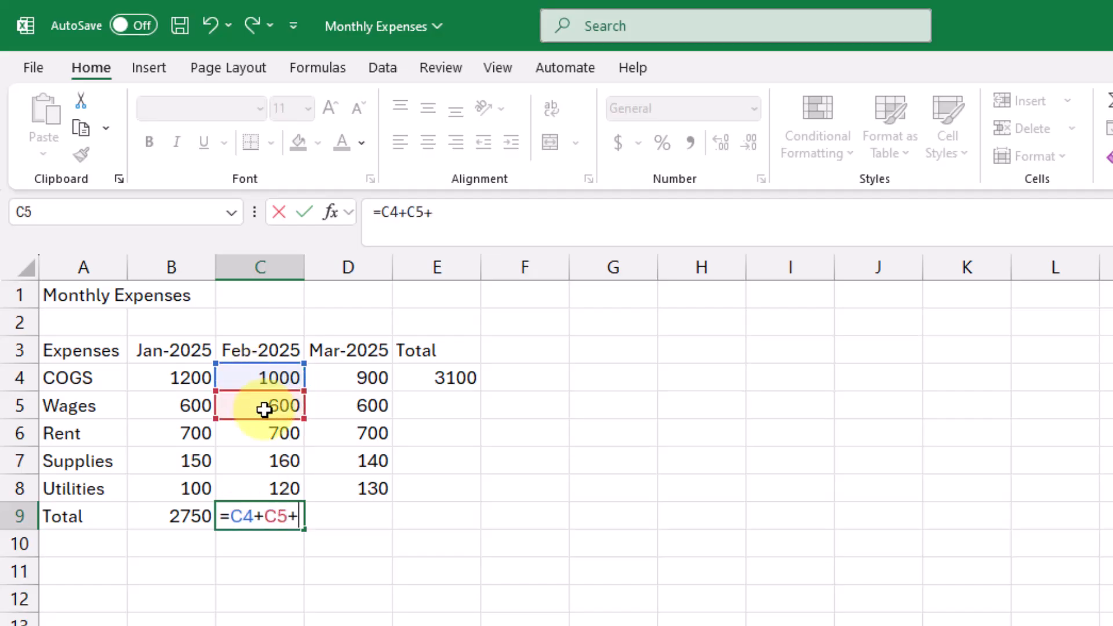
left_click(264, 431)
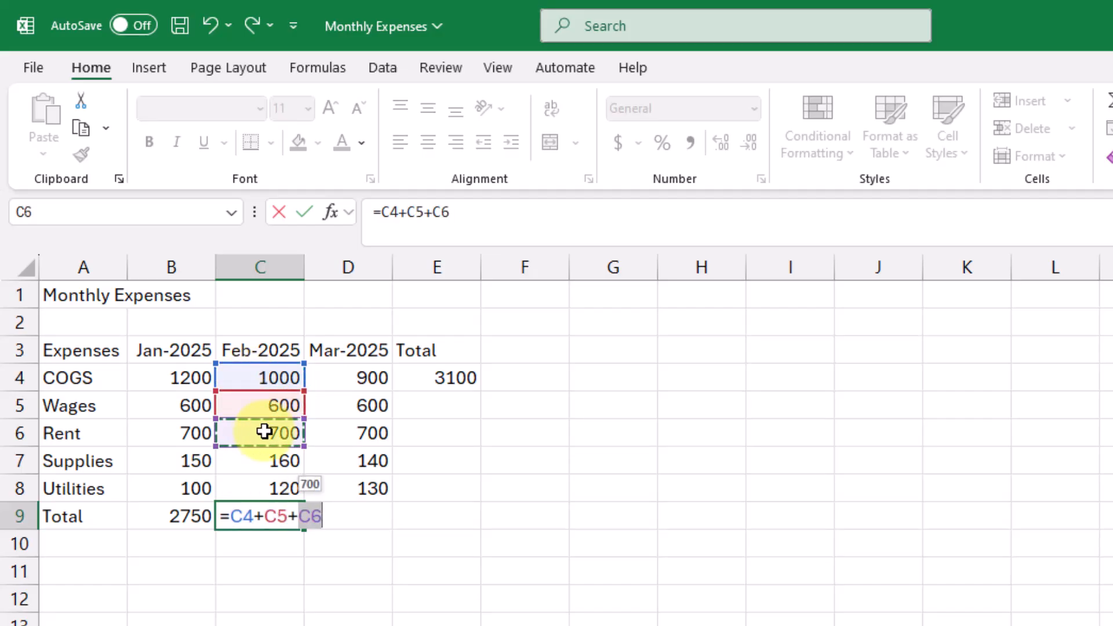
left_click(277, 213)
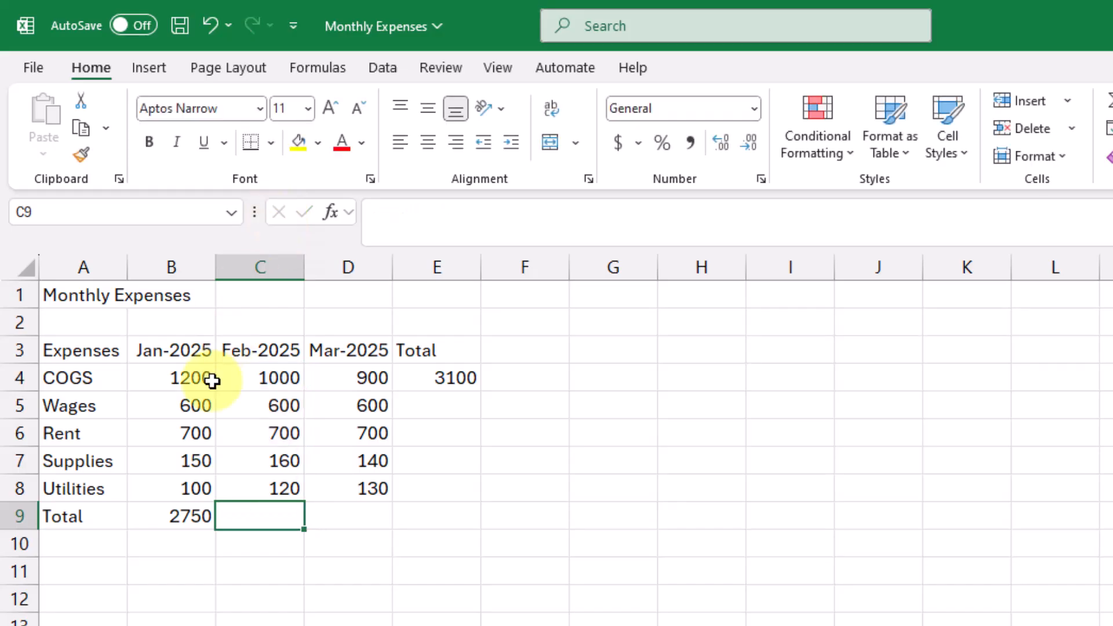
- Copy the Jan-2025 total formula from B9 into C9 and D9 for the Feb-2025 and Mar-2025 totals
left_click(163, 515)
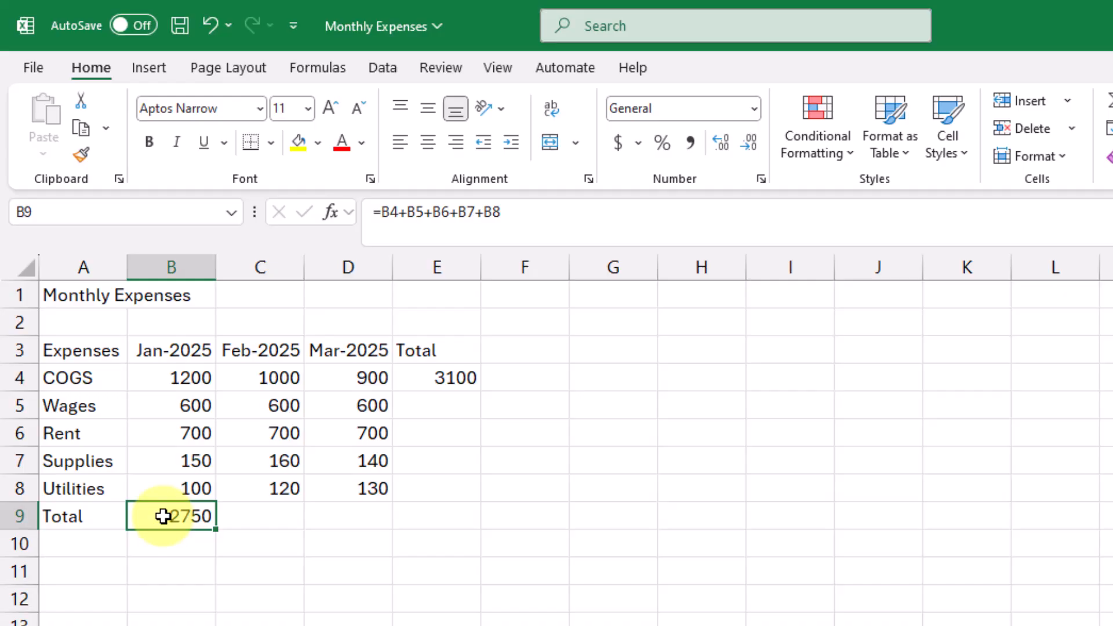
left_click(265, 520)
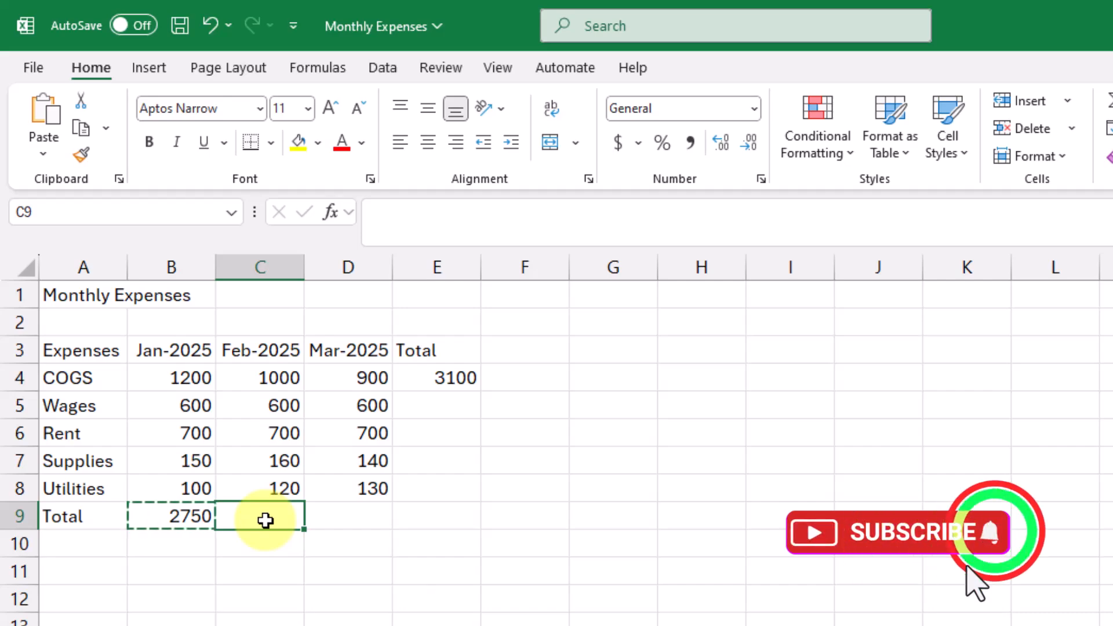
key("ctrl+v")
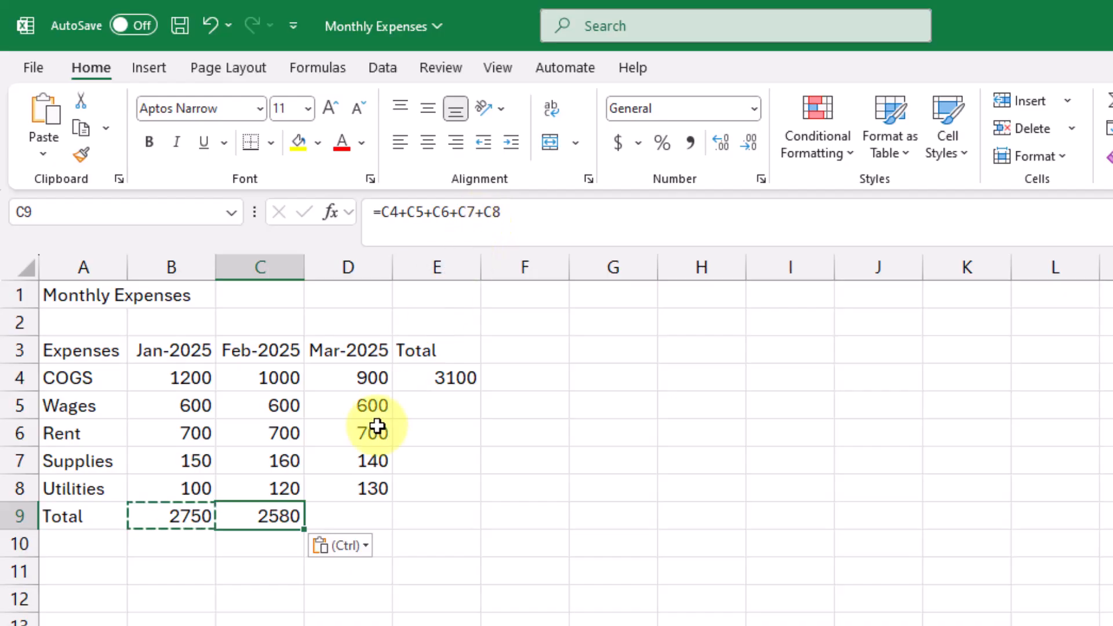
left_click(337, 517)
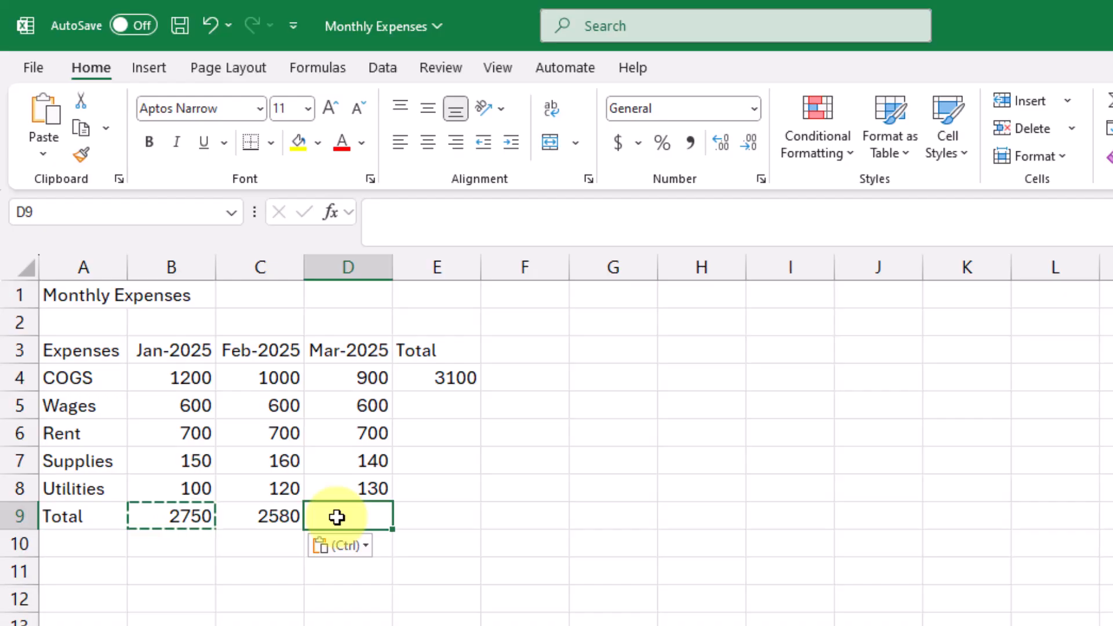
key("ctrl+v")
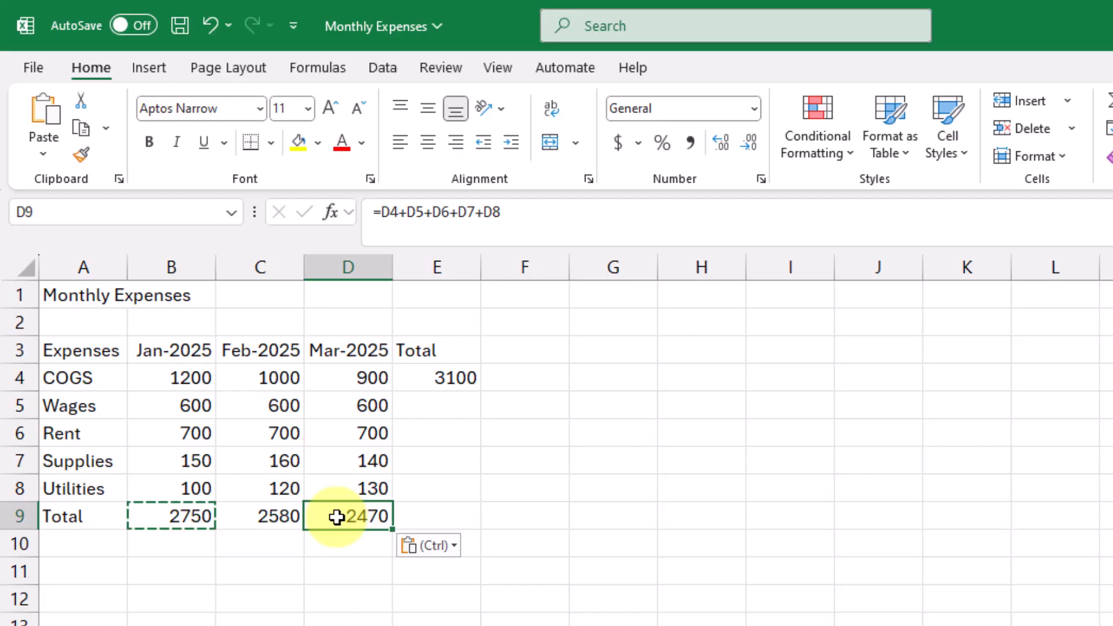
key("Escape")
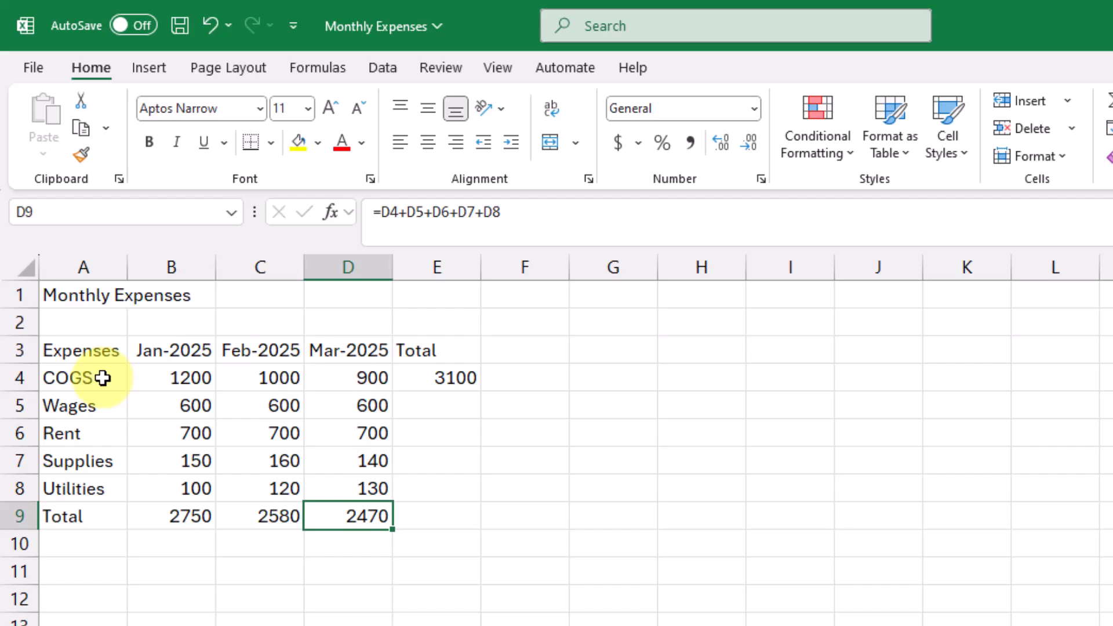
- Check the COGS total formula in E4, copy it to E5, and fill it down through E9
left_click(435, 379)
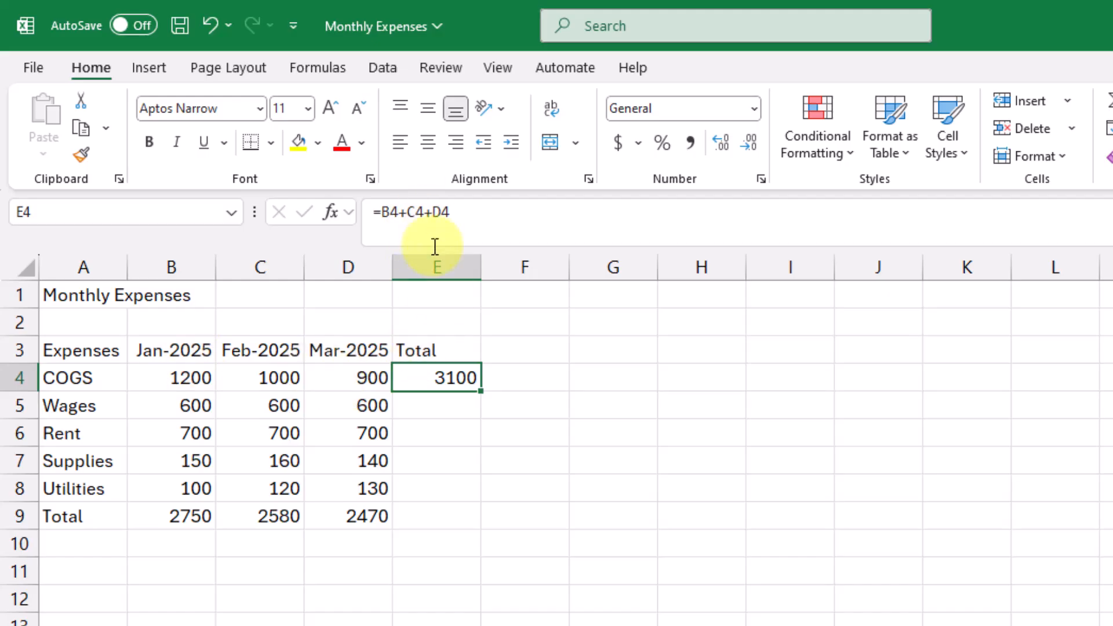
double_click(447, 380)
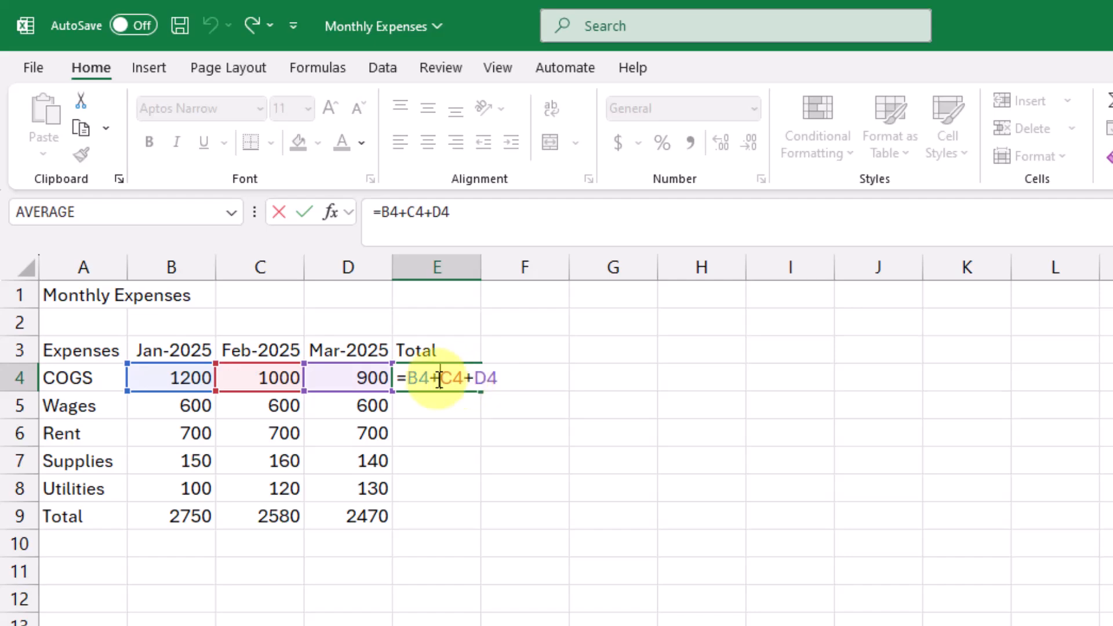
key("Escape")
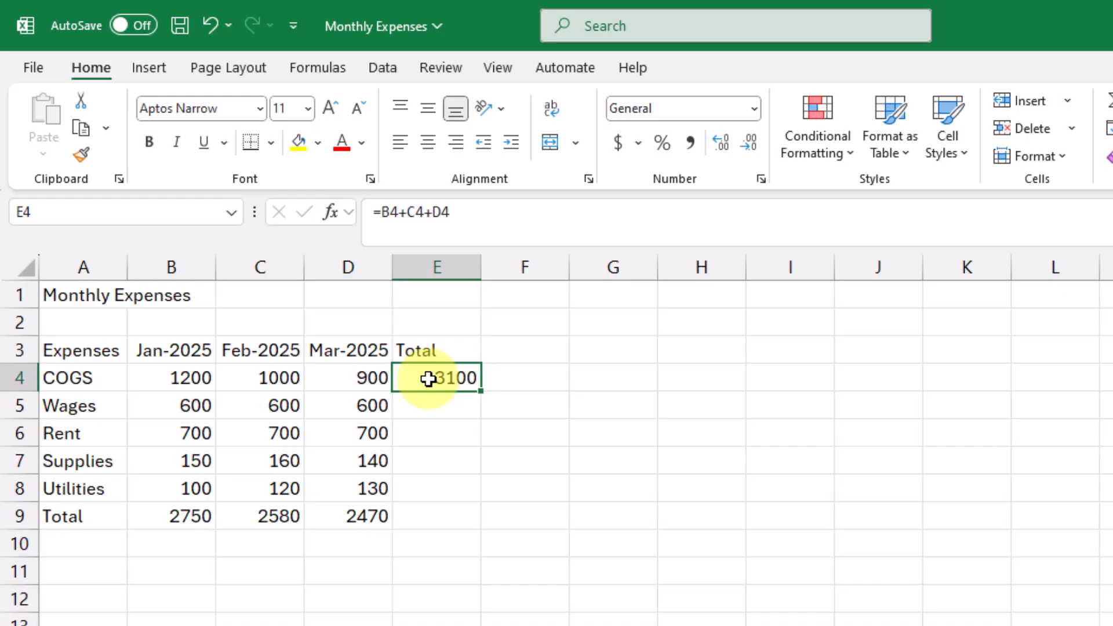
key("ctrl+c")
left_click(427, 412)
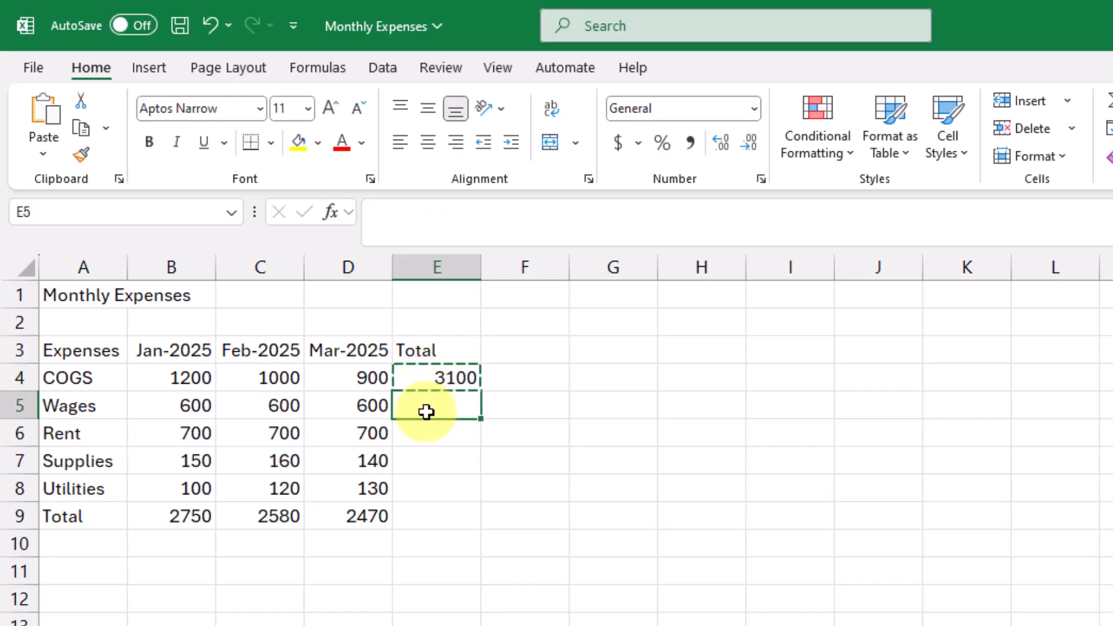
key("ctrl+v")
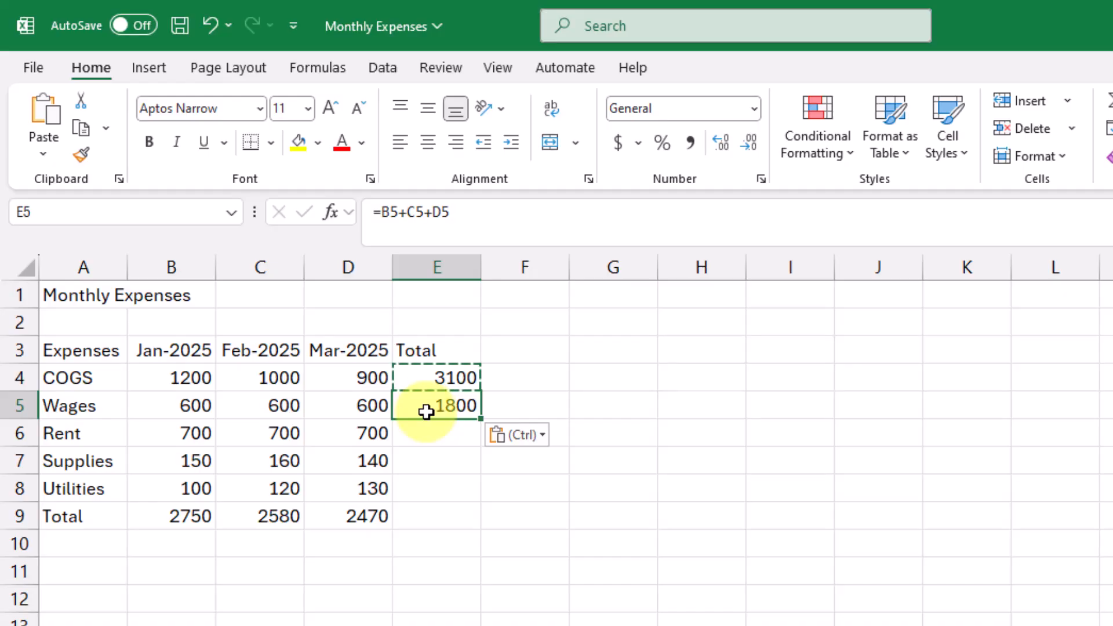
key("Escape")
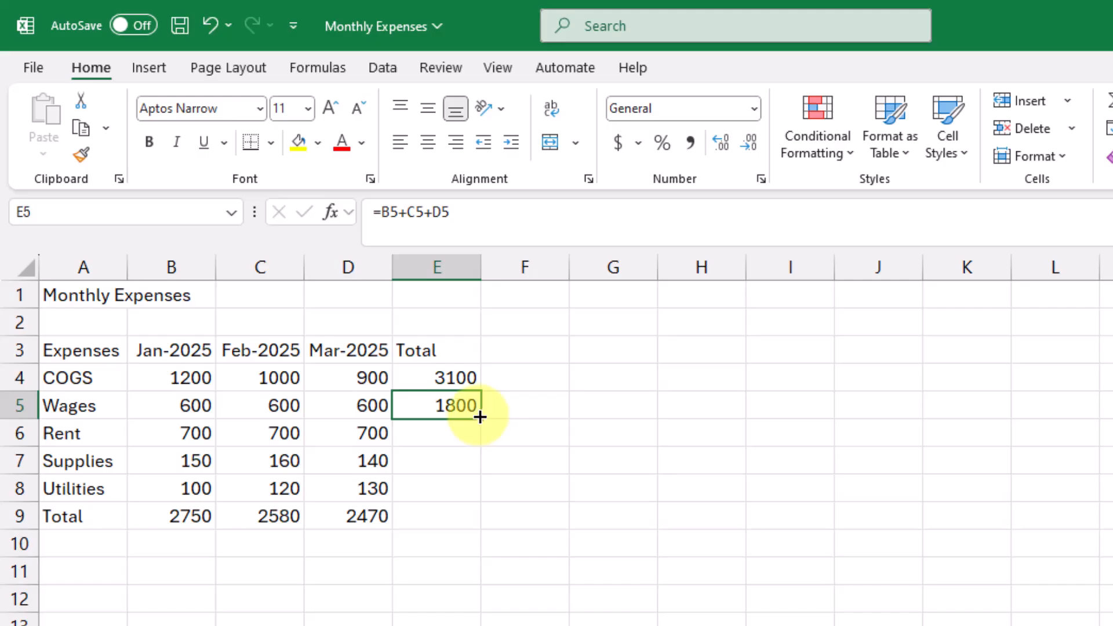
left_click_drag(480, 417, 475, 523)
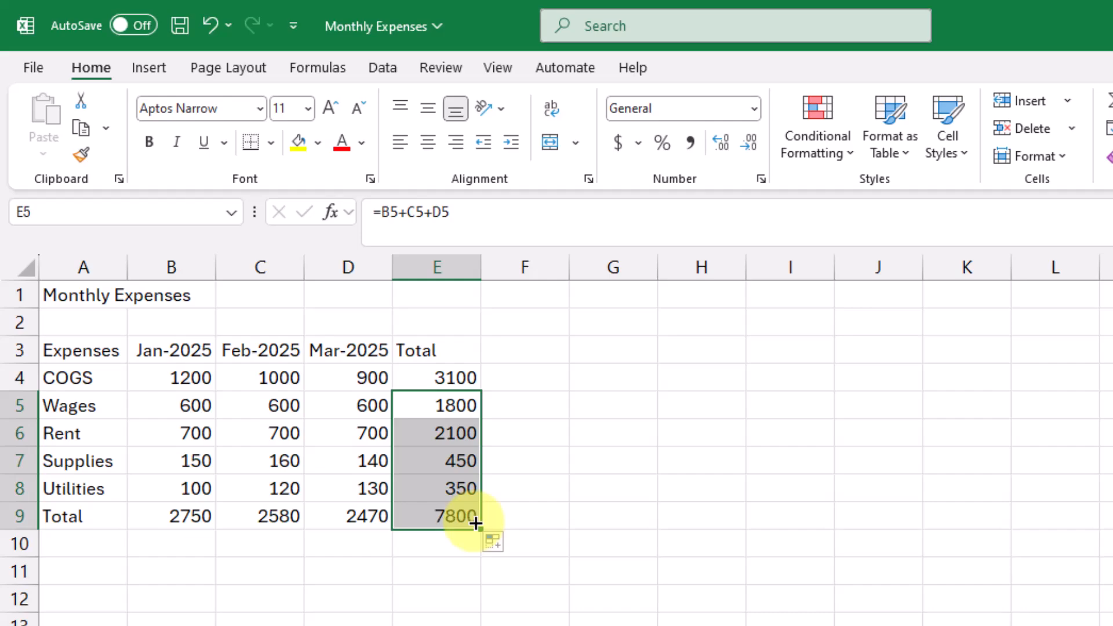
left_click(514, 467)
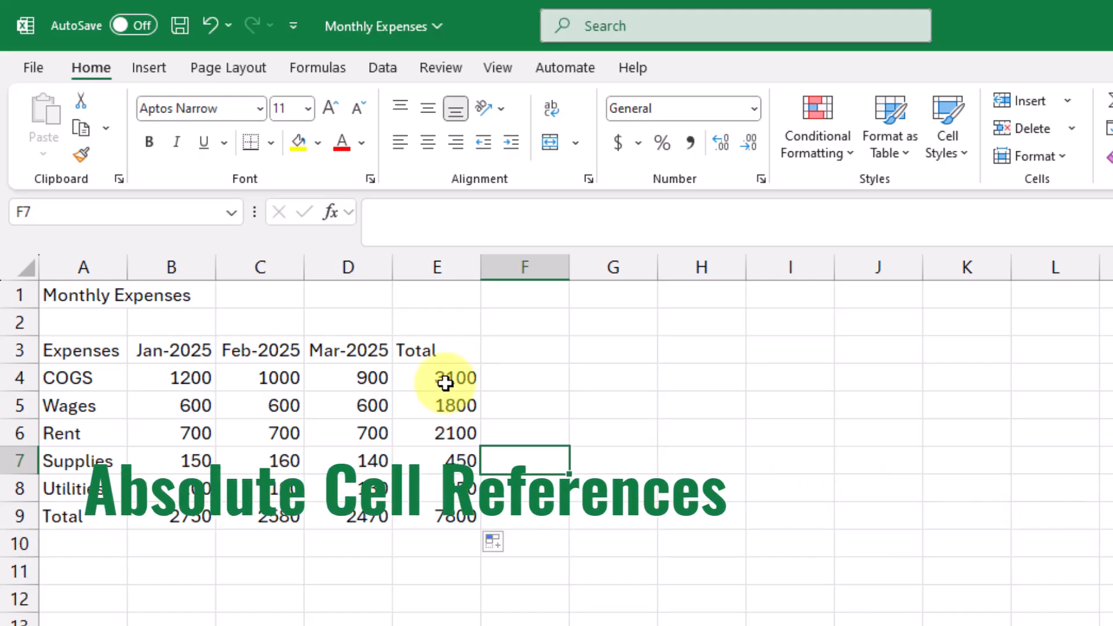
- Add the heading "% of Total" in F3, beside the Total column heading
left_click(508, 354)
type("%")
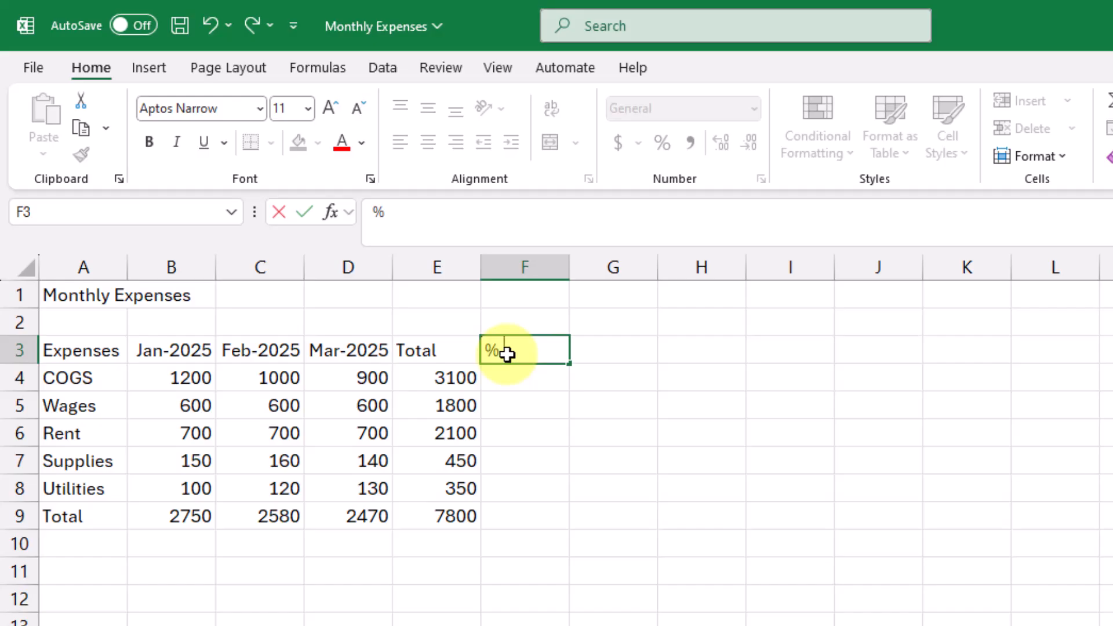
type(" of Total")
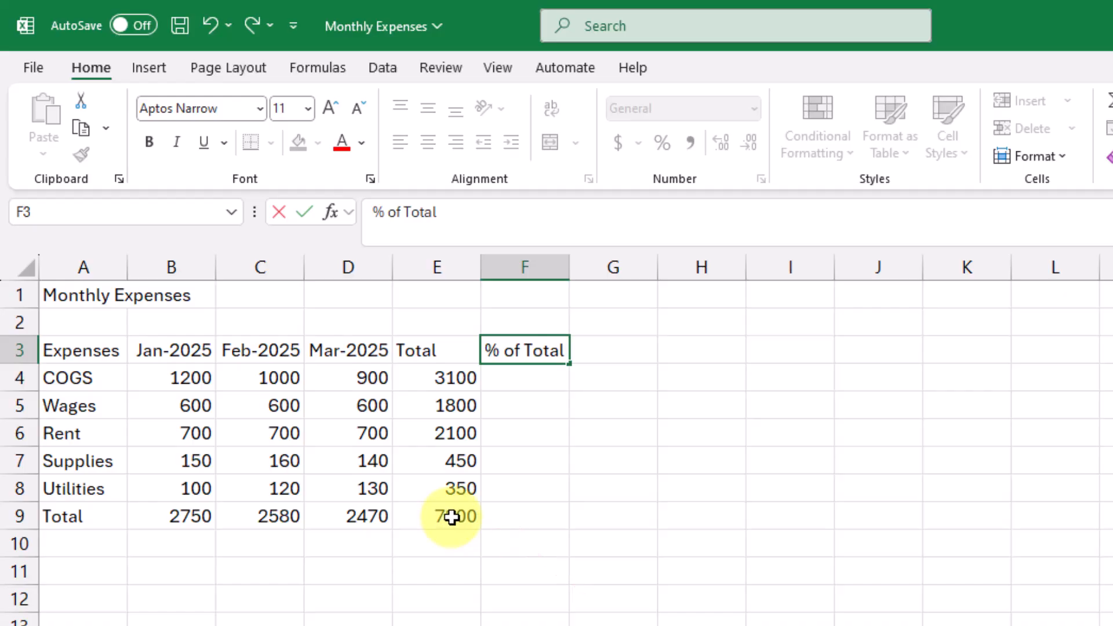
- Enter =E4/E9 in F4 for the COGS share of the total and fill it down through F8
left_click(520, 380)
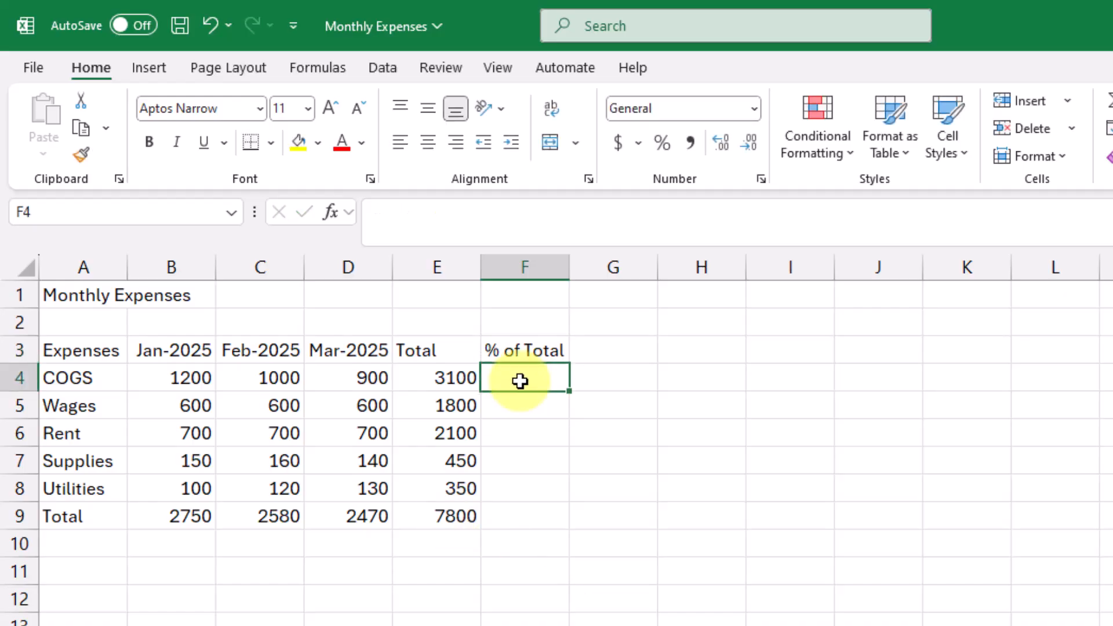
type("=")
left_click(450, 377)
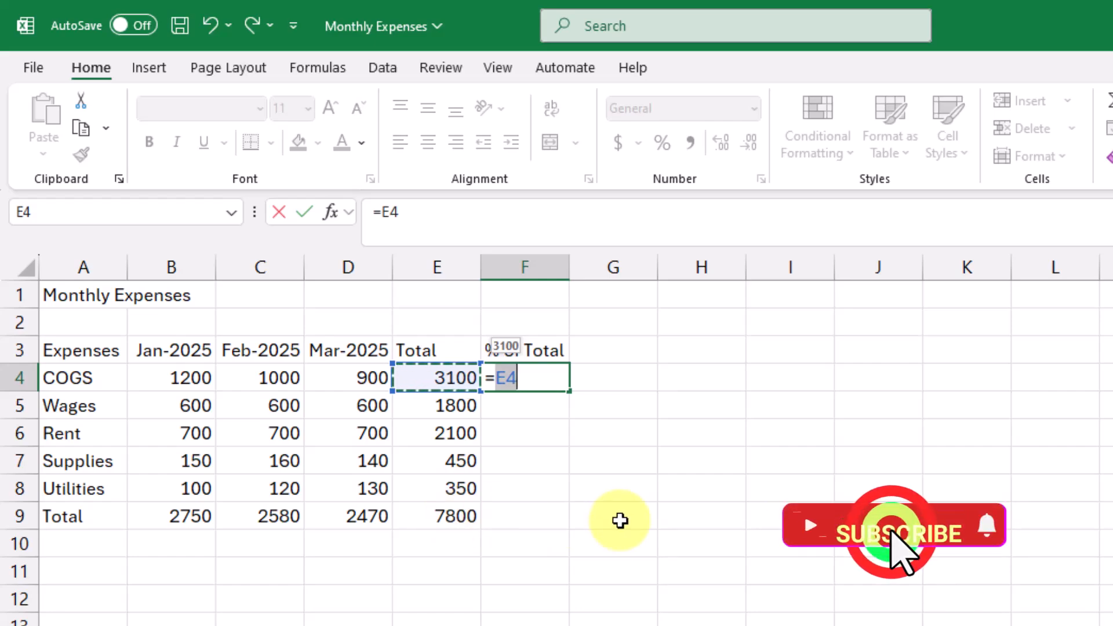
type("/")
left_click(446, 515)
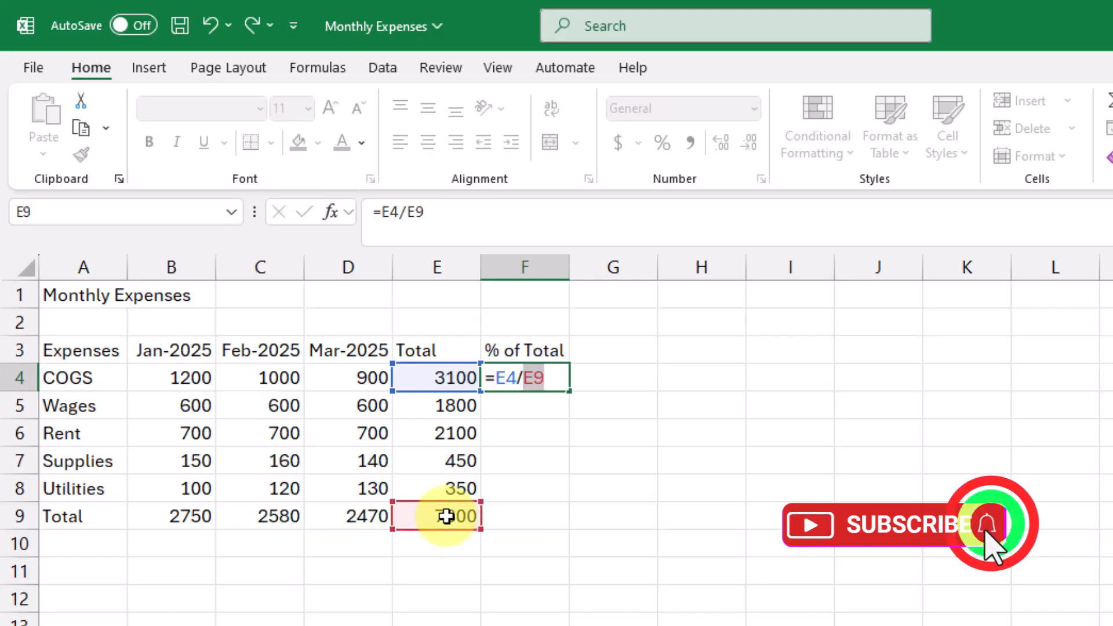
key("Return")
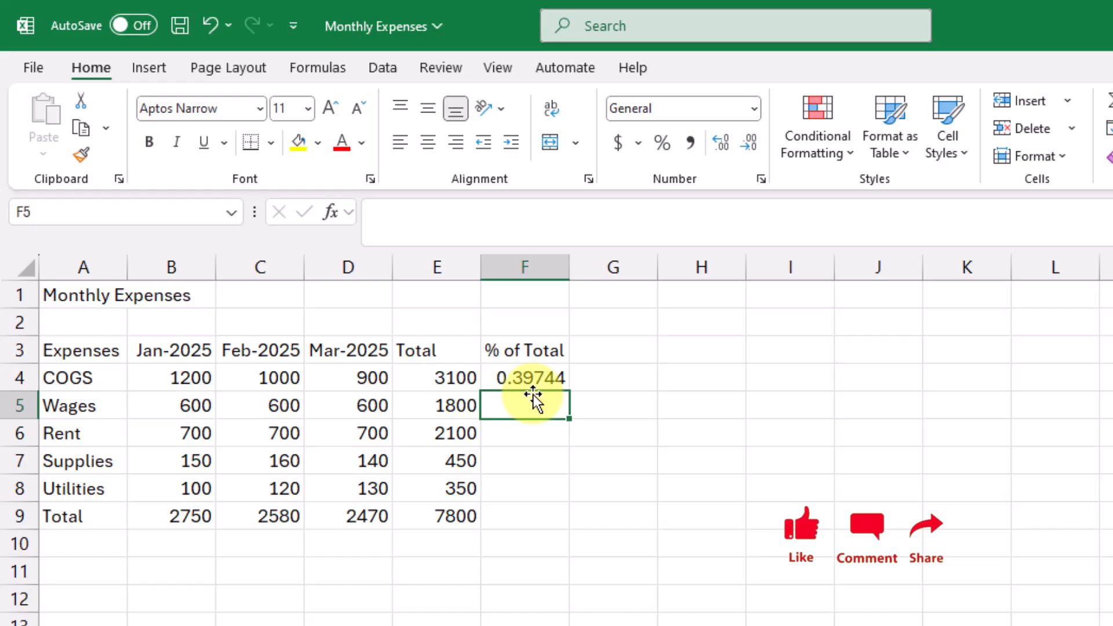
left_click(529, 377)
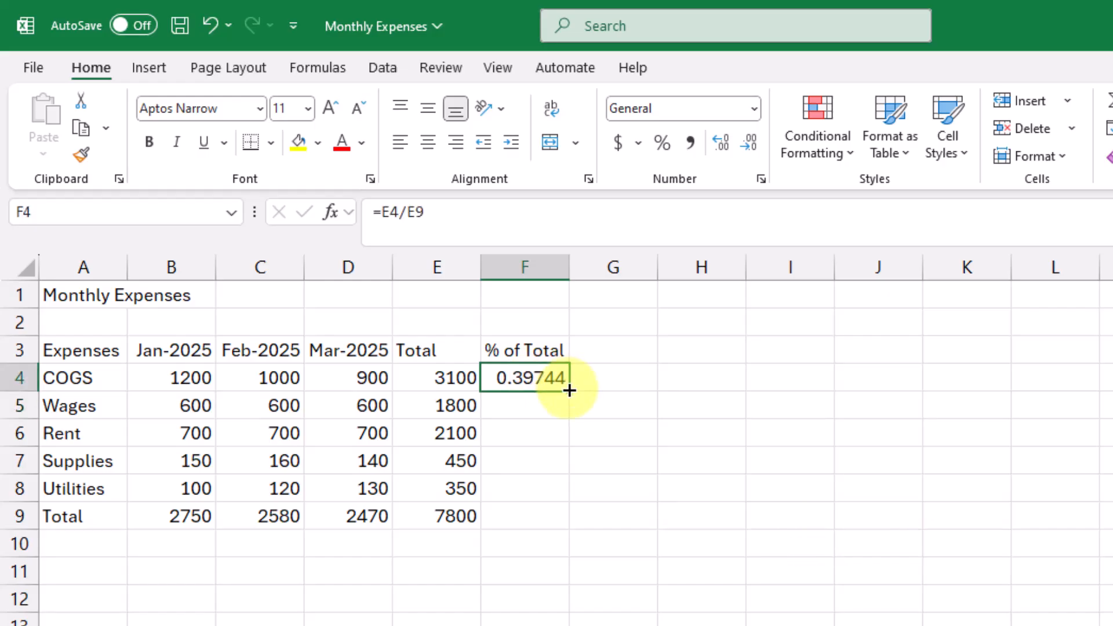
left_click_drag(568, 390, 566, 504)
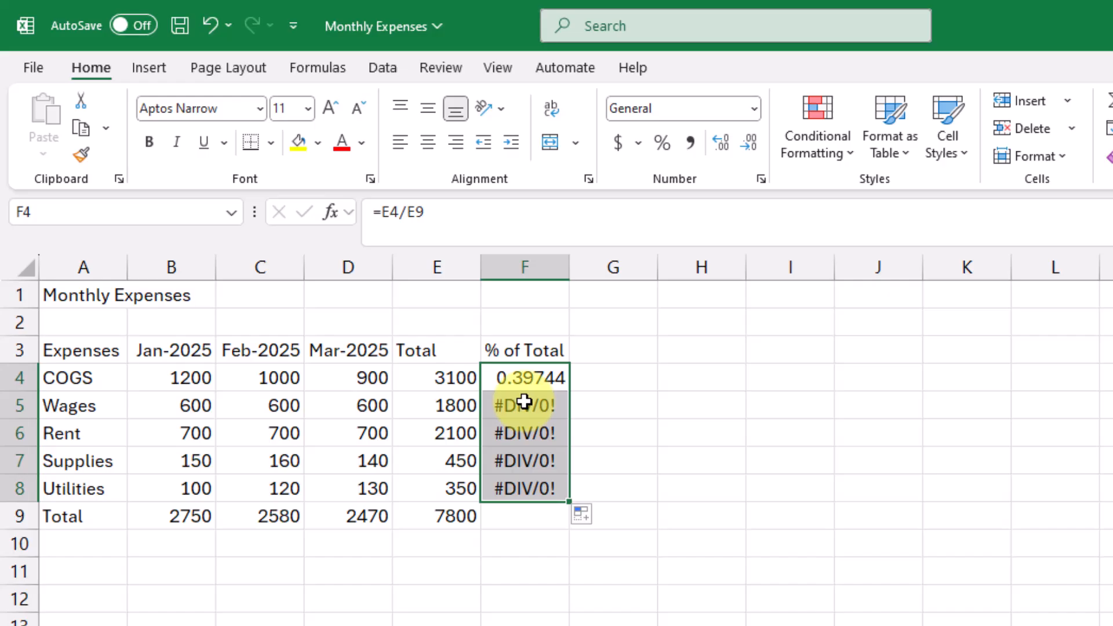
- Compare which cells the % of Total formulas in F4 and F5 reference
left_click(529, 378)
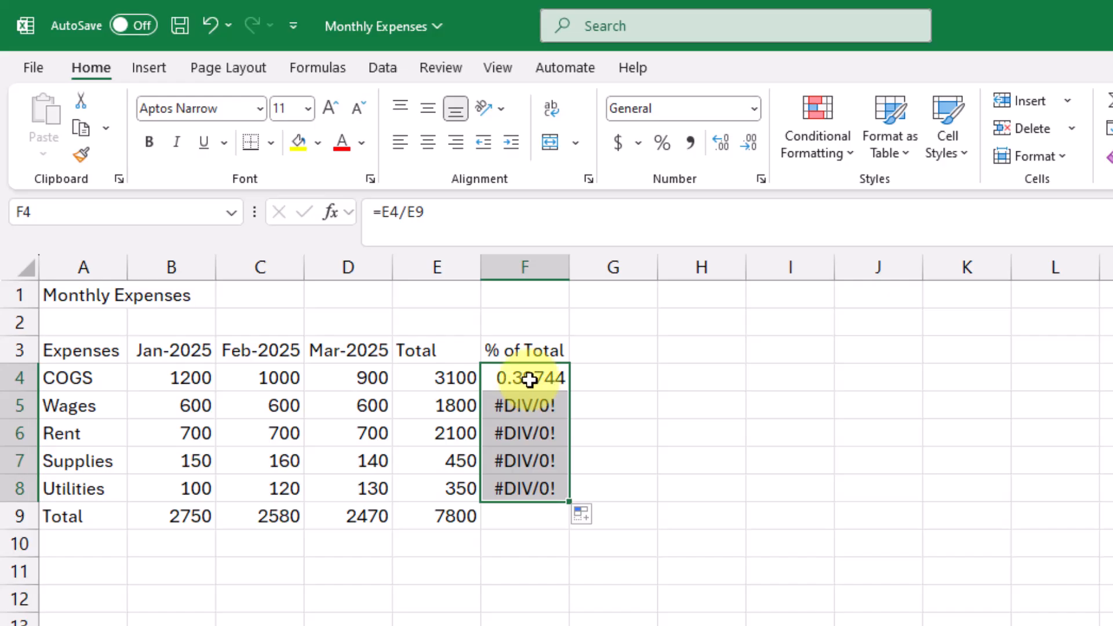
double_click(532, 380)
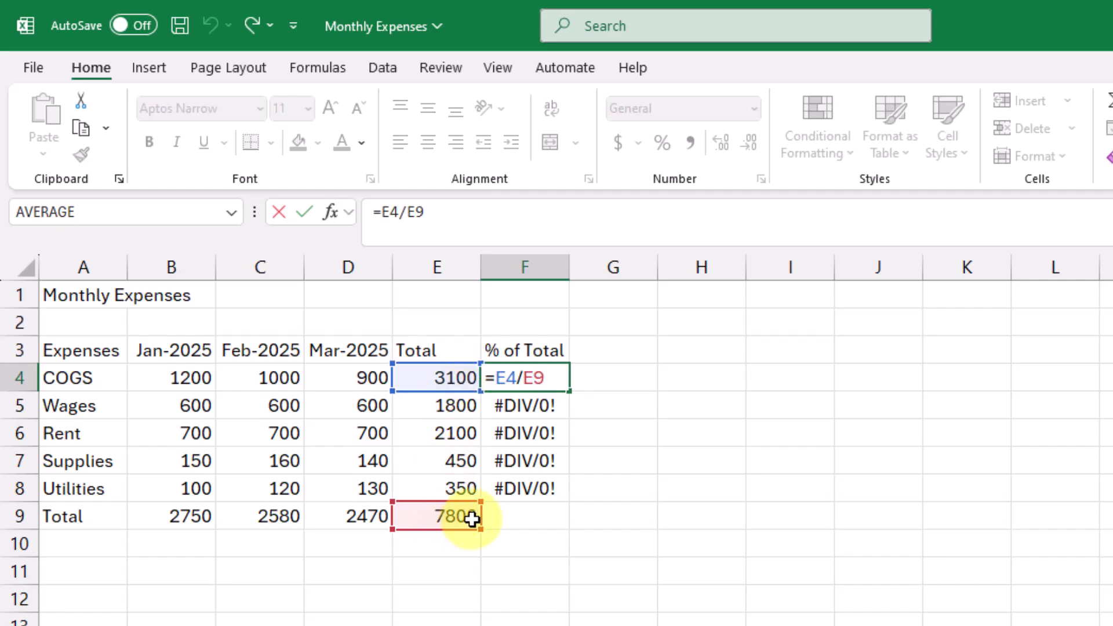
double_click(517, 408)
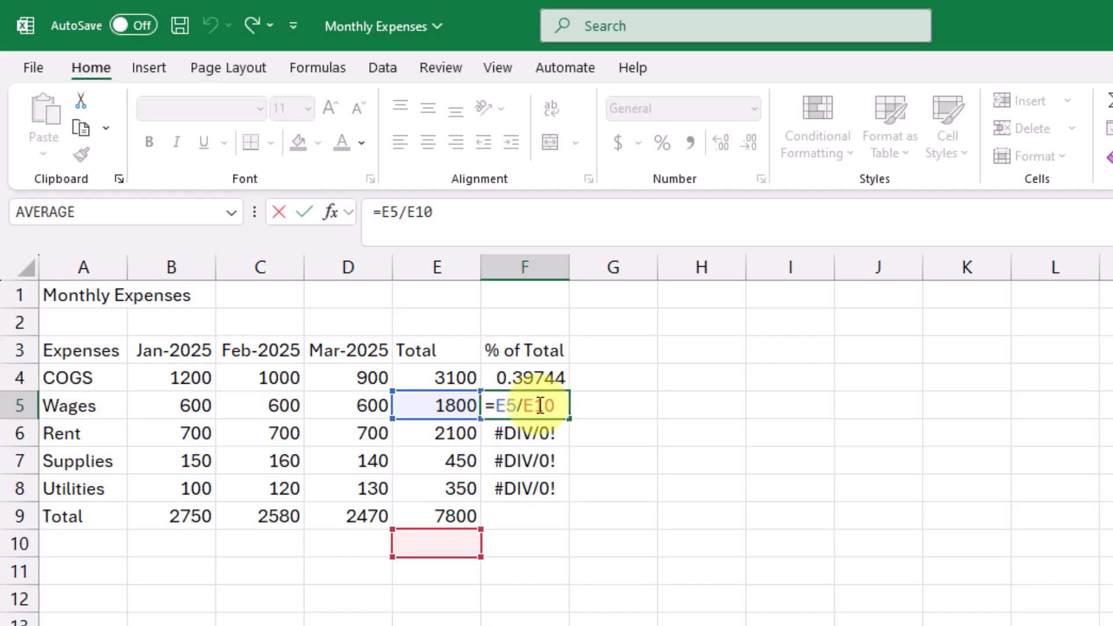
double_click(535, 378)
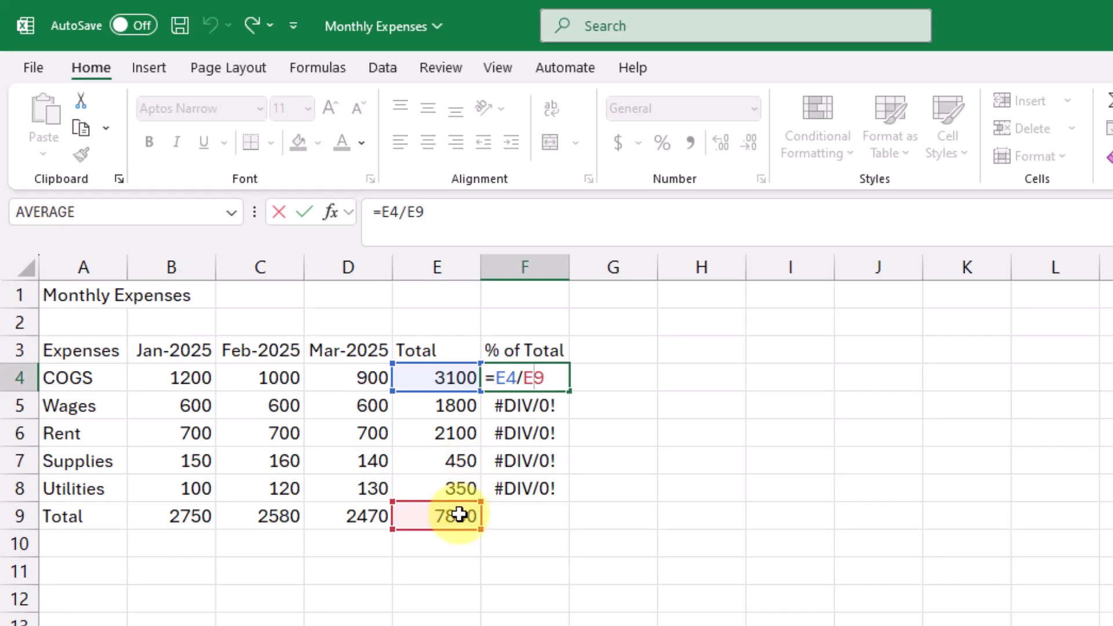
left_click(531, 384)
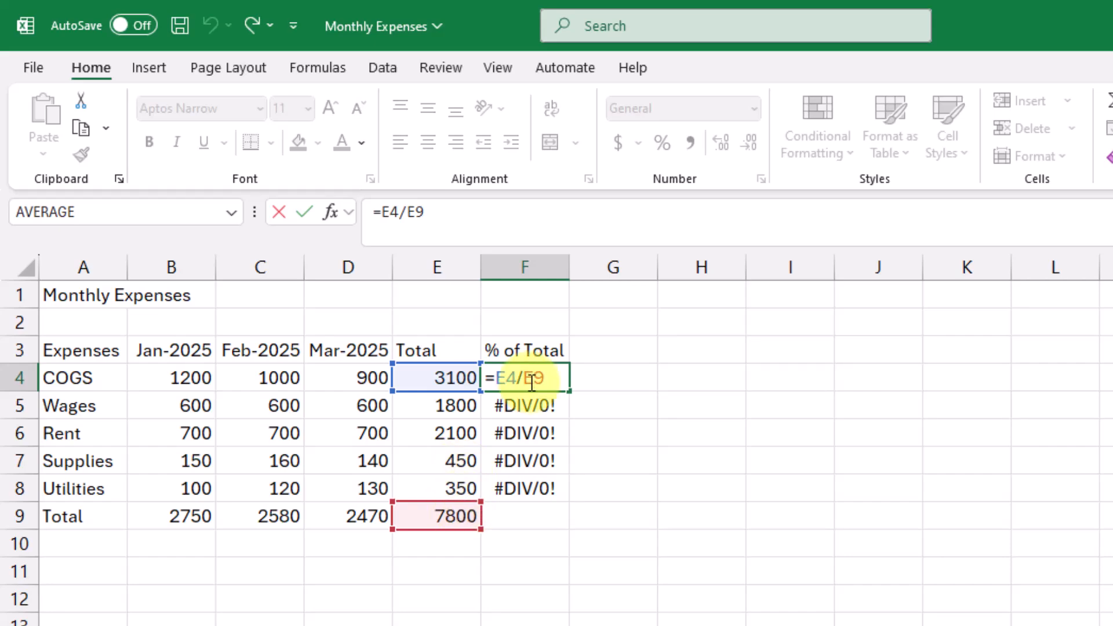
key("Return")
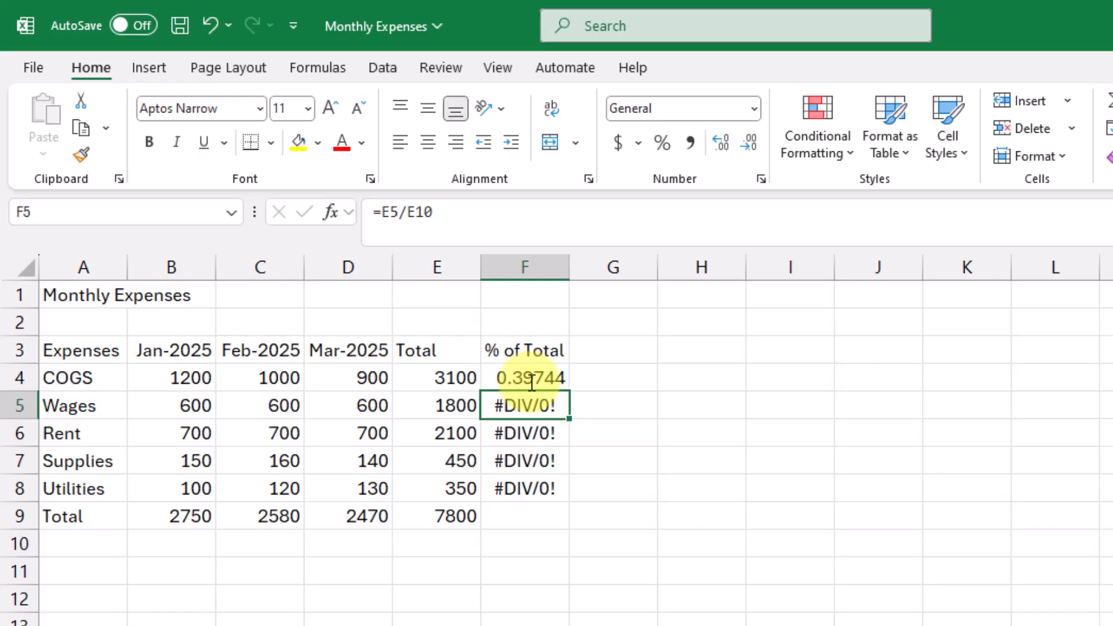
double_click(529, 407)
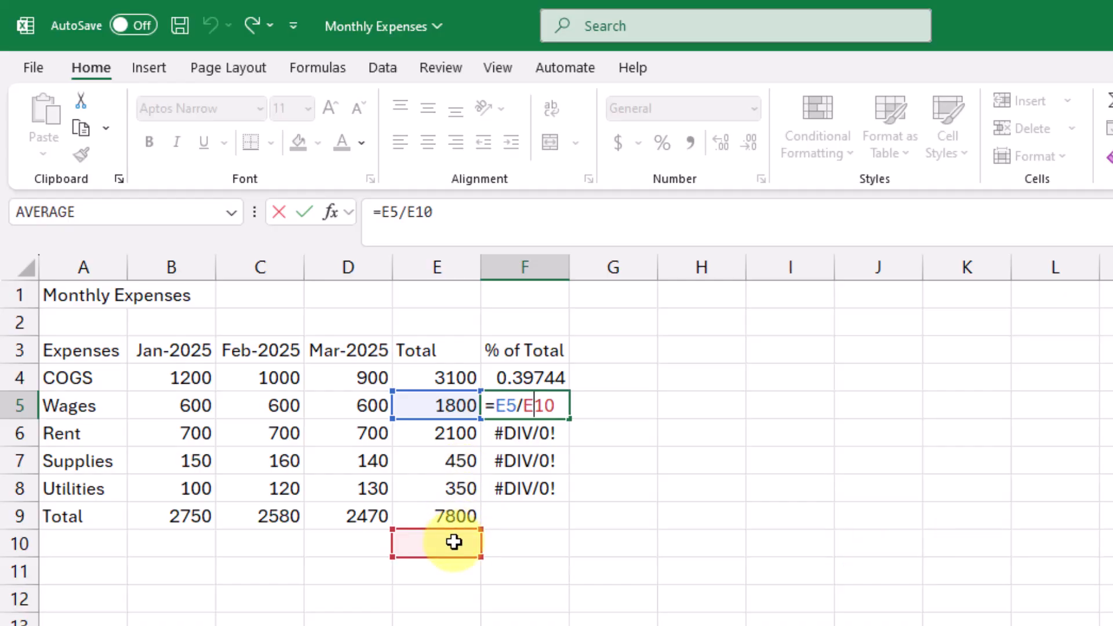
key("ctrl+Return")
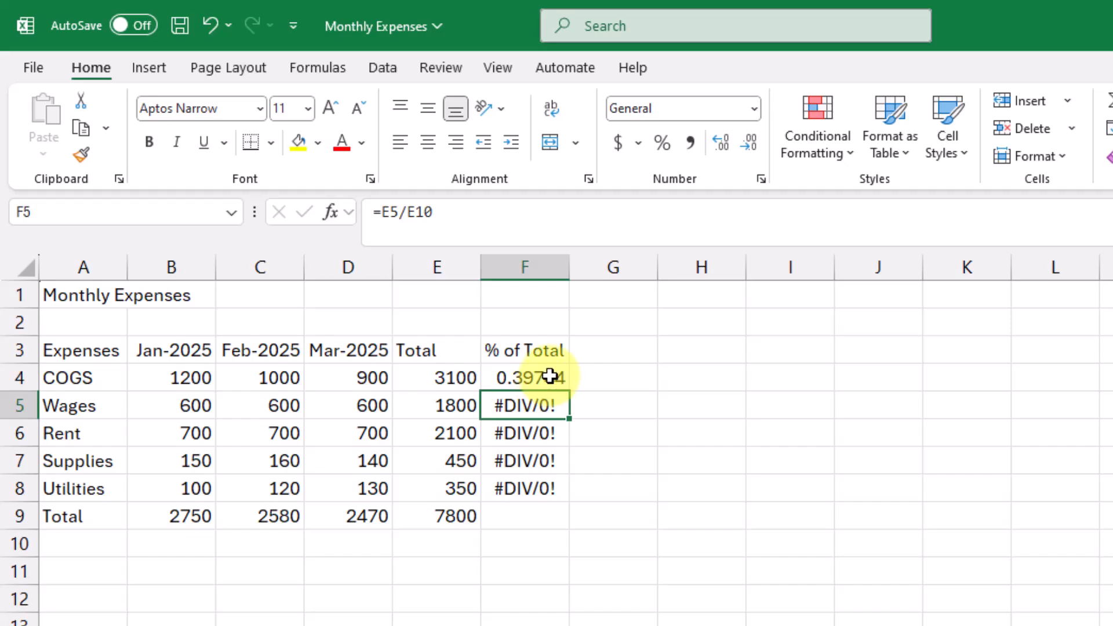
- Try converting the E9 reference in the F4 formula to the absolute reference $E$9, and undo it
left_click(550, 377)
double_click(537, 379)
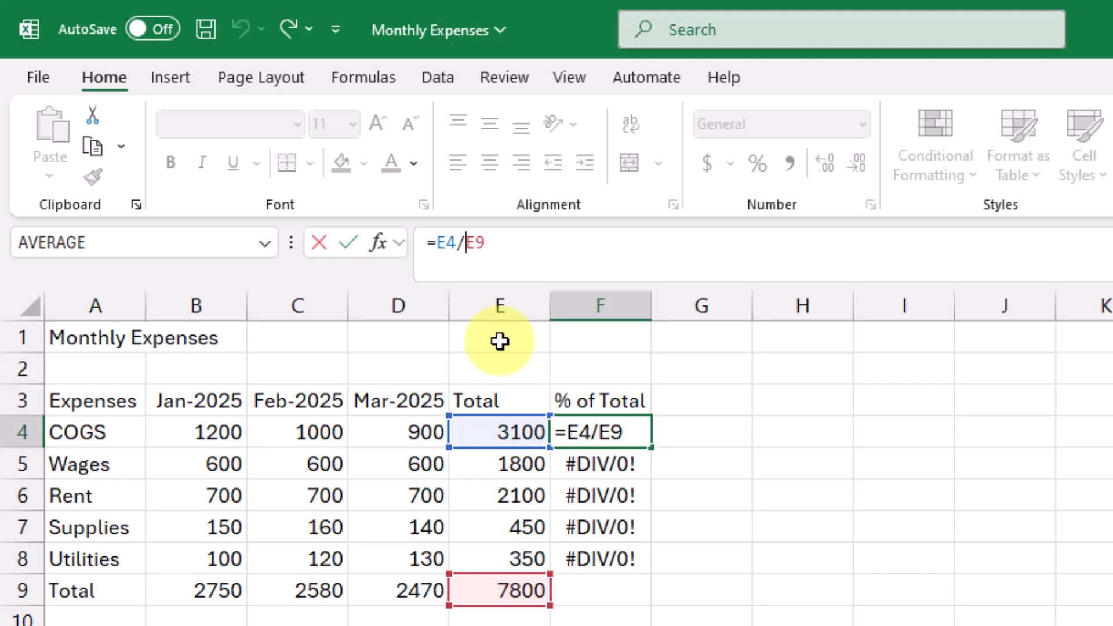
key("F4")
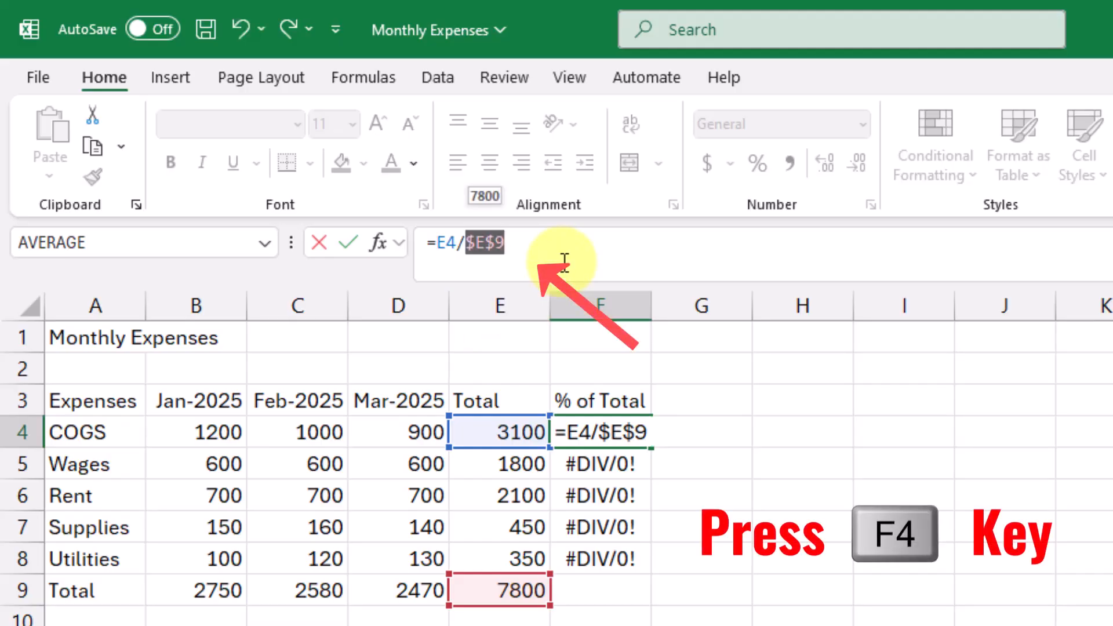
key("ctrl+z")
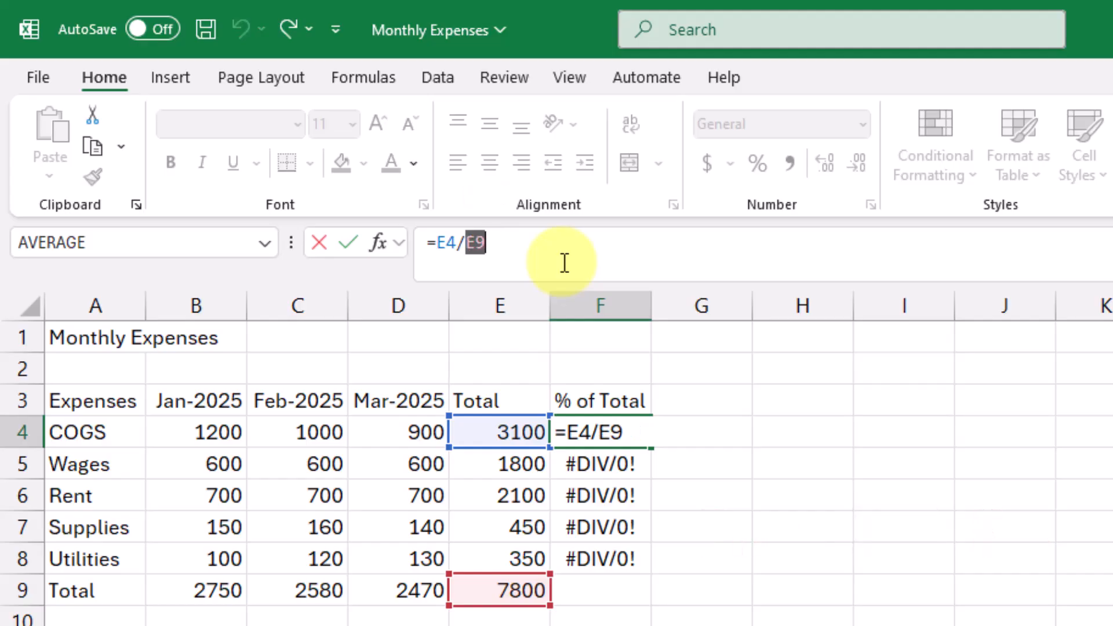
- Insert dollar signs so the F4 formula reads =E4/$E$9, and fill it down through F8
left_click(469, 274)
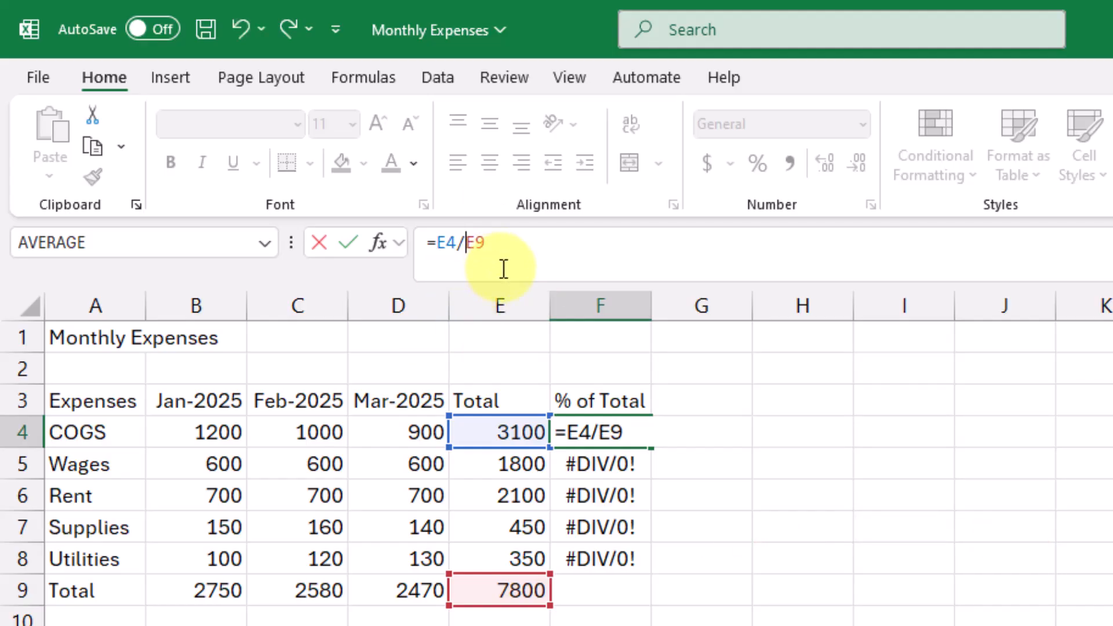
type("$")
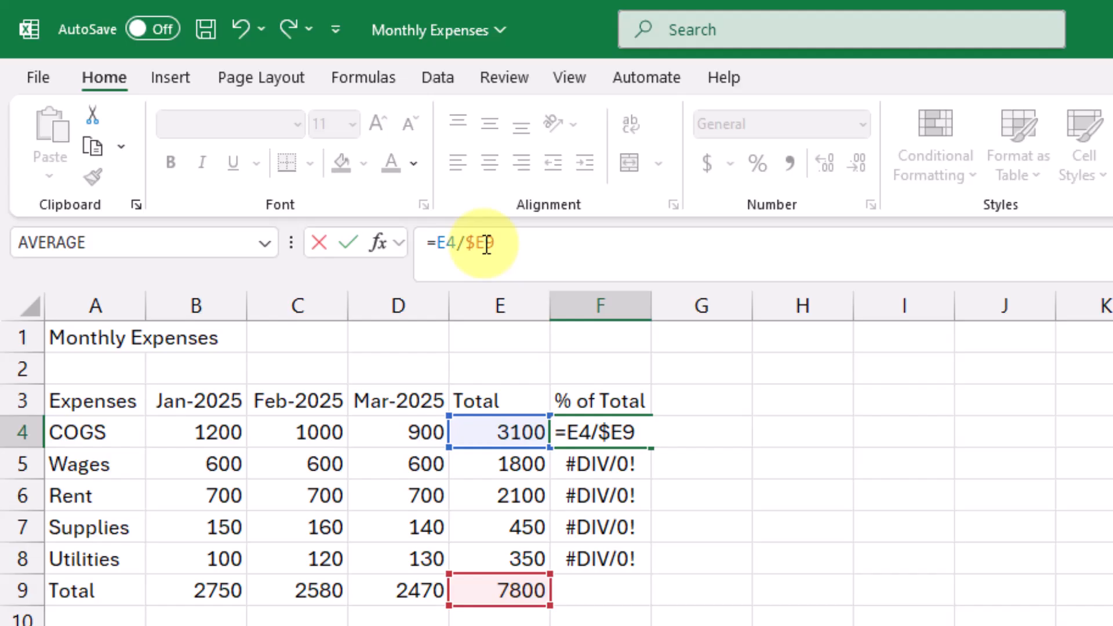
left_click(485, 244)
type("$")
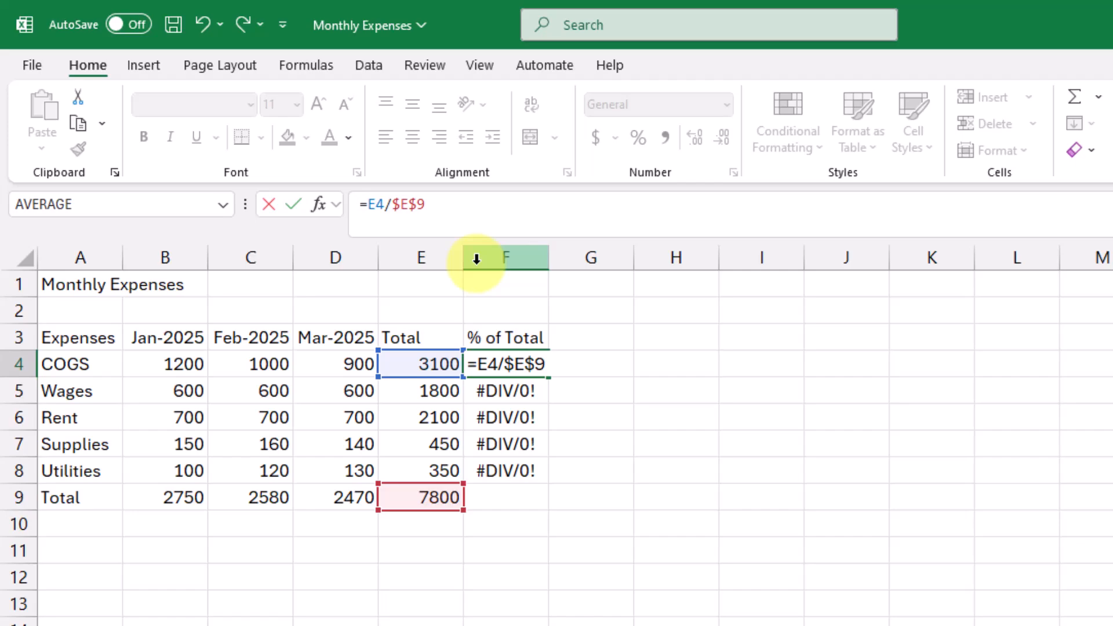
key("Return")
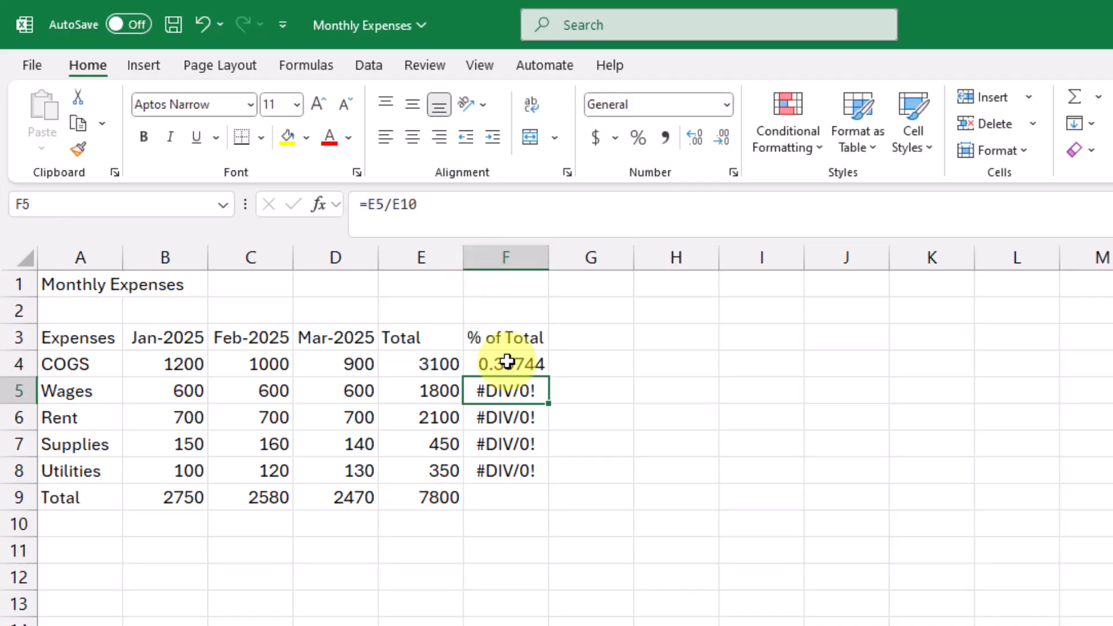
left_click(507, 361)
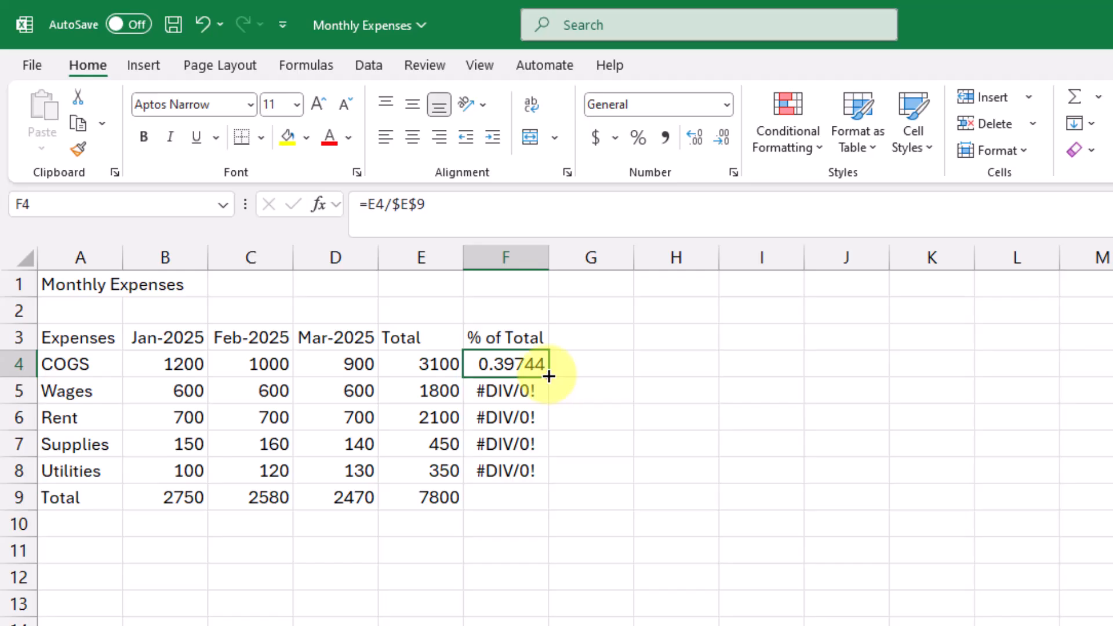
left_click_drag(548, 376, 548, 474)
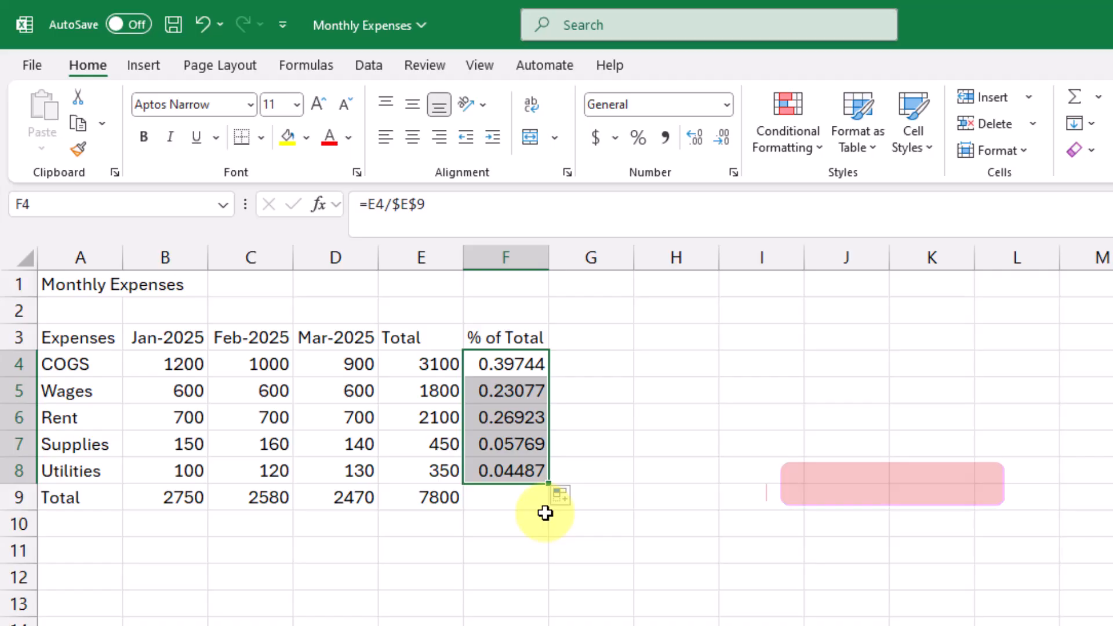
- Examine the cell references in the filled % of Total formulas from F4 through F7
double_click(525, 364)
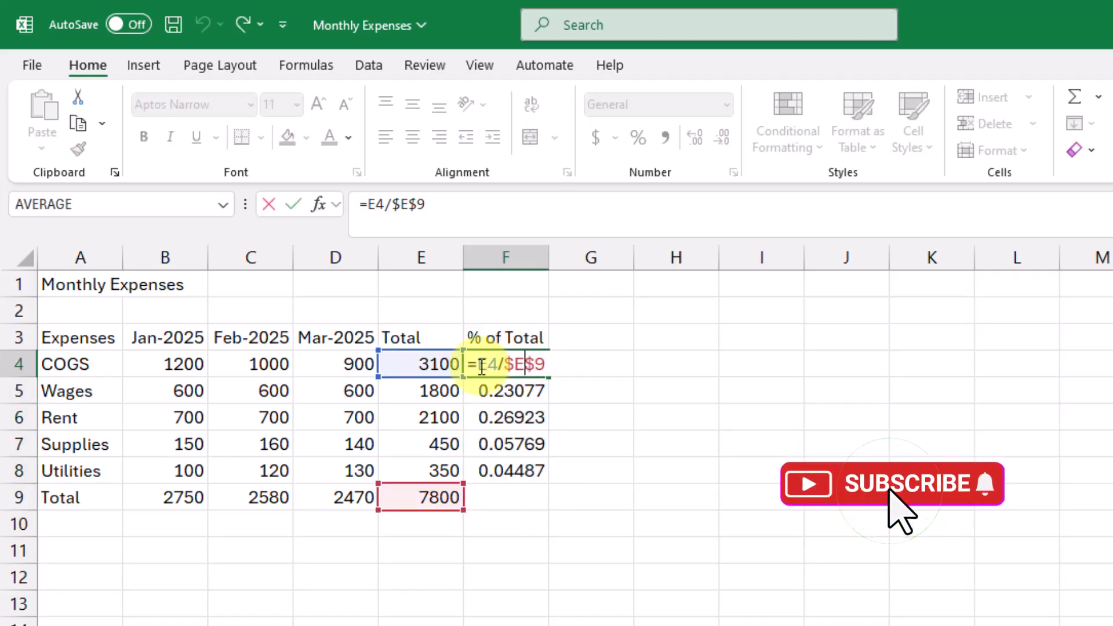
key("Return")
double_click(509, 393)
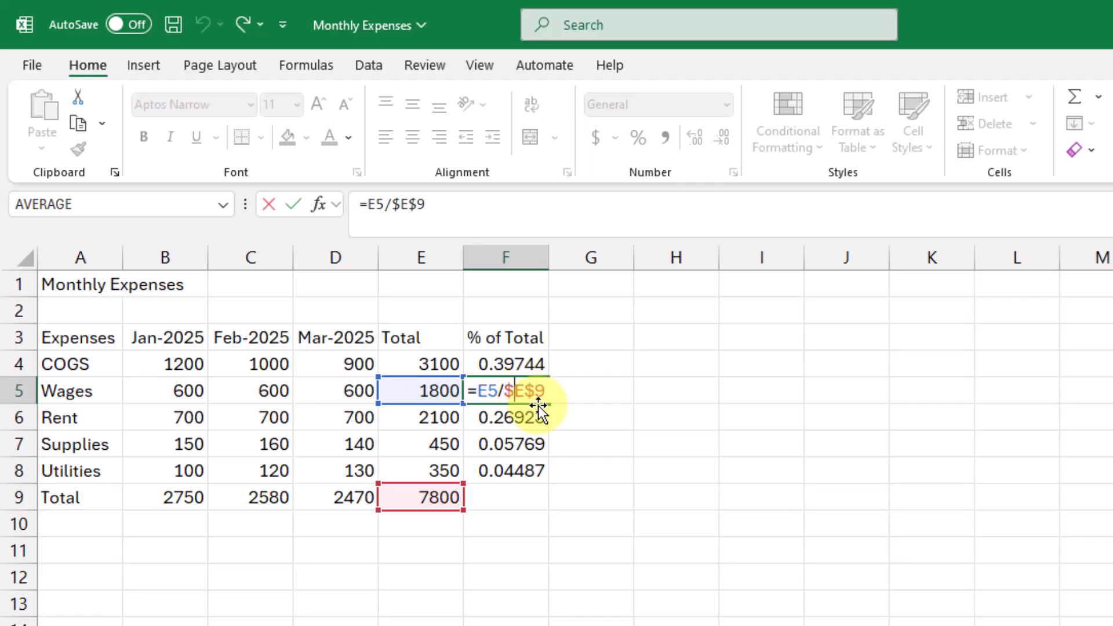
double_click(518, 419)
left_click(515, 446)
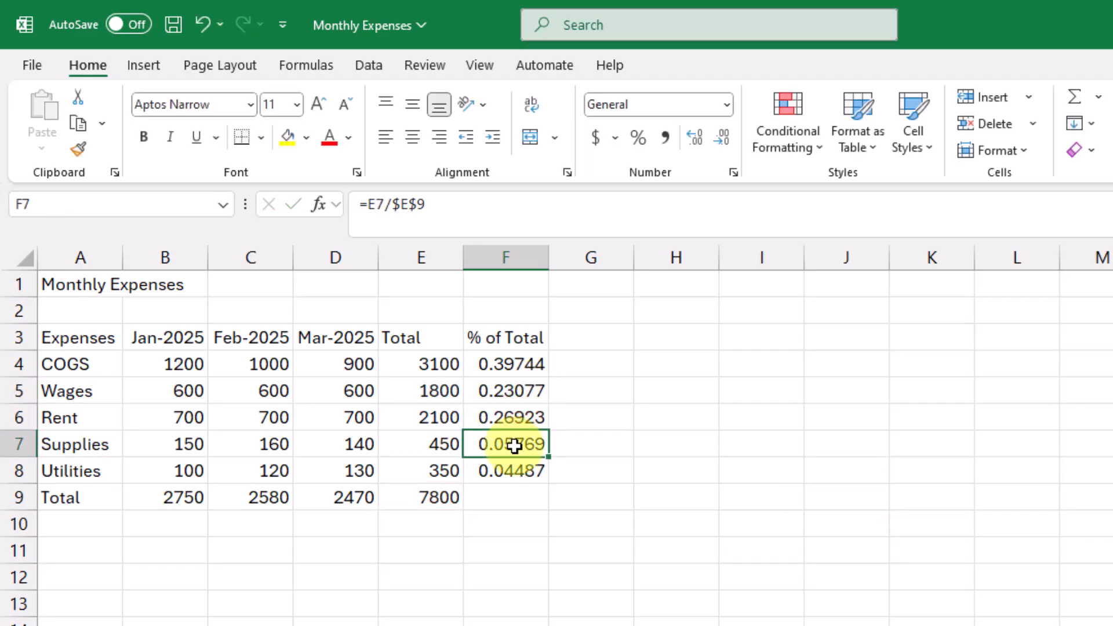